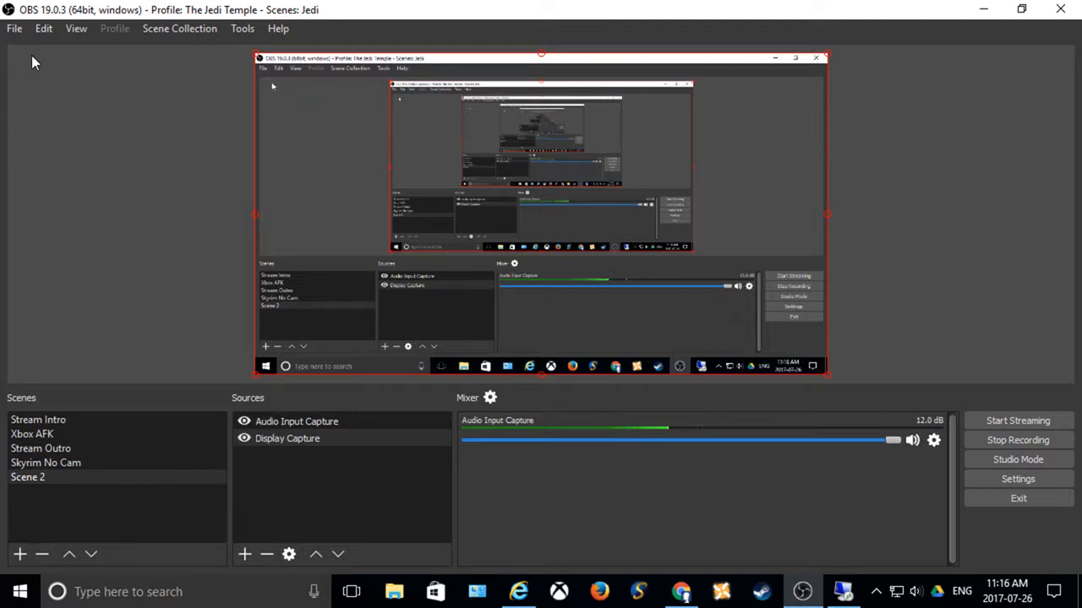
click(14, 30)
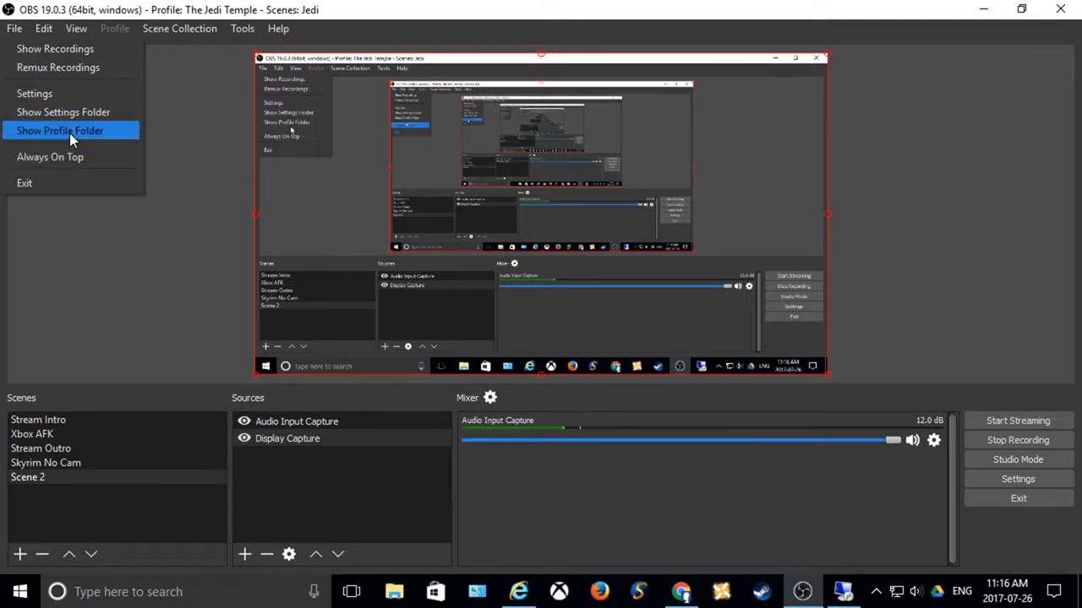
mouse_move(44, 28)
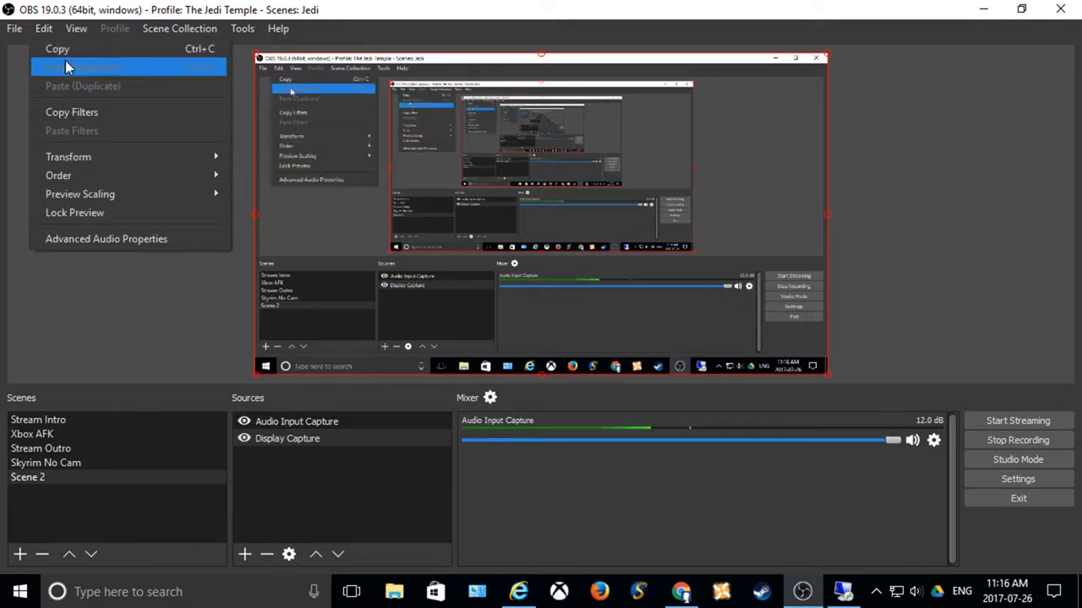
mouse_move(77, 34)
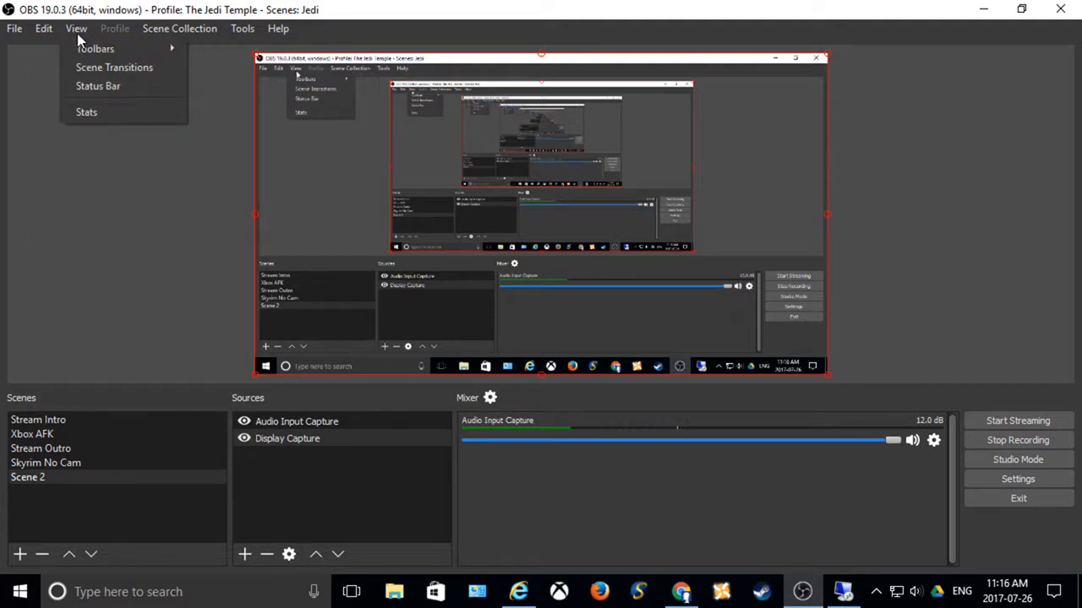
mouse_move(159, 32)
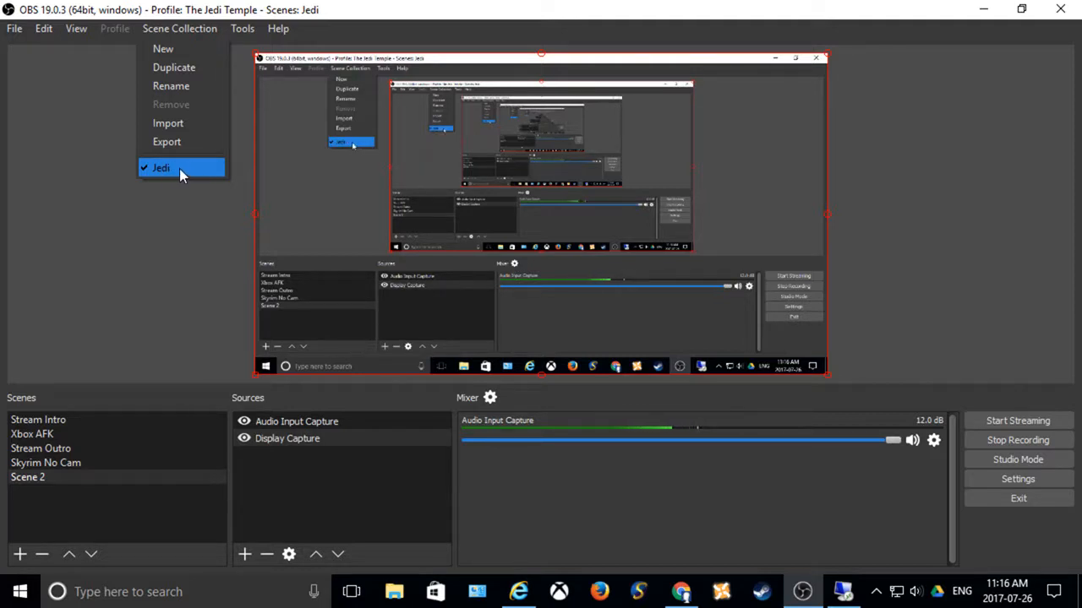
mouse_move(242, 29)
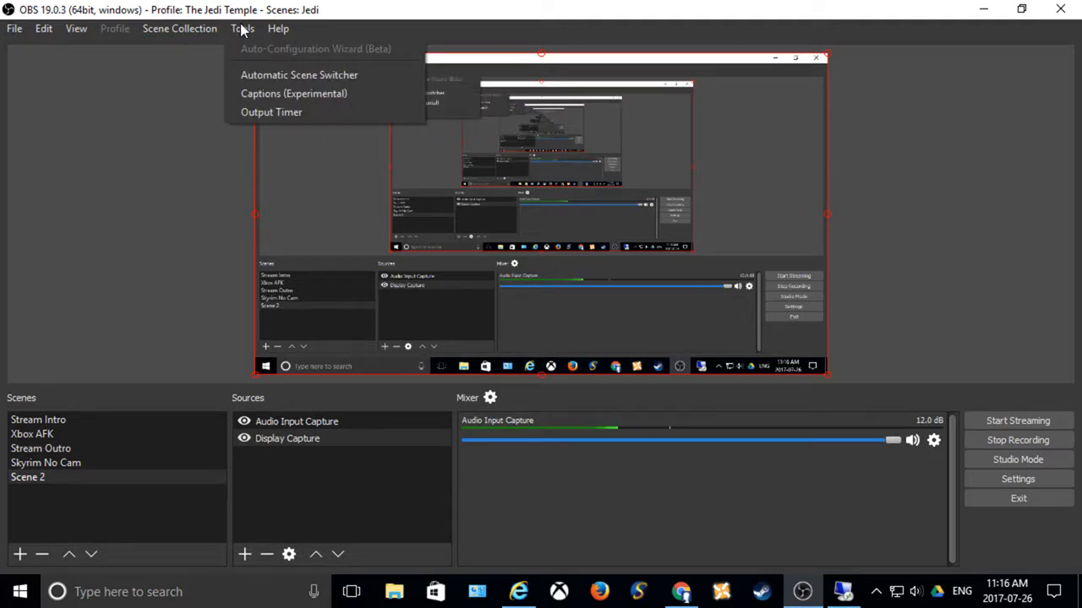
mouse_move(275, 29)
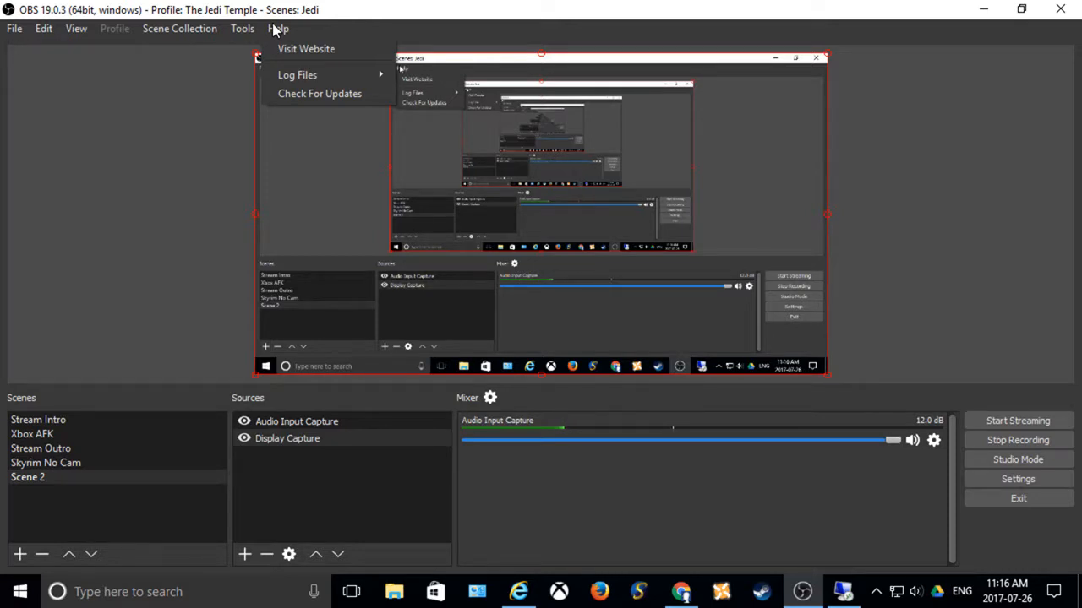
click(308, 485)
click(308, 485)
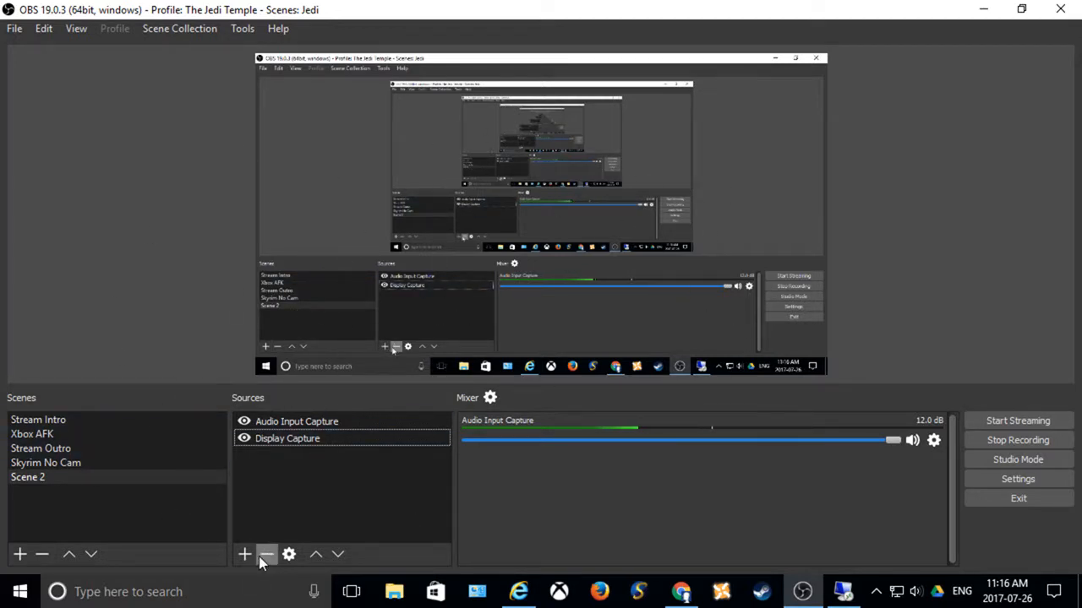
Step: Inspect the capture properties of the Display Capture source and the device properties of the Audio Input Capture source
click(310, 446)
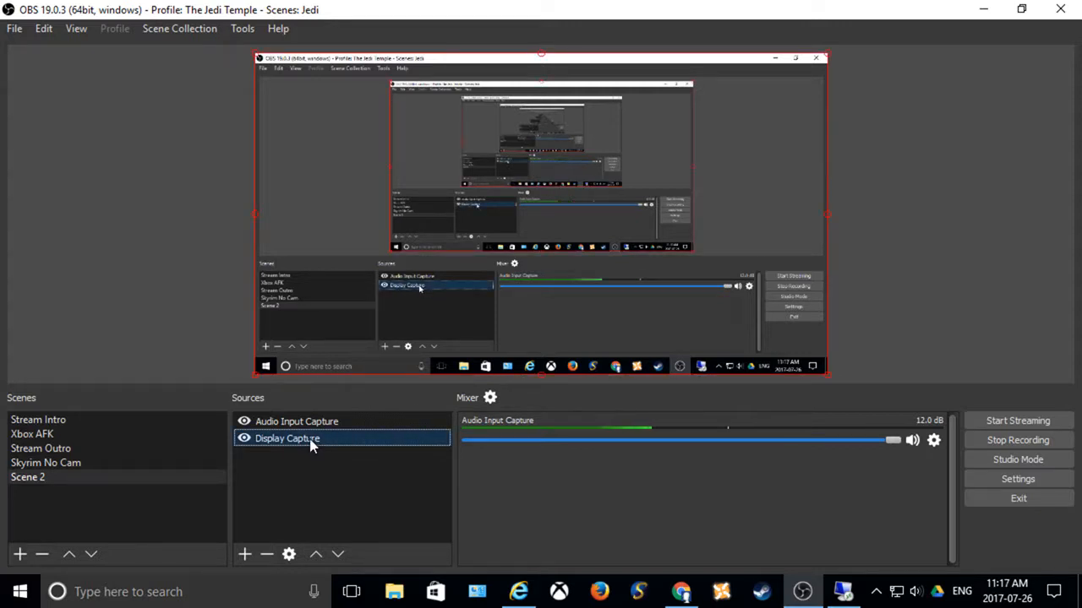
right_click(310, 445)
click(333, 433)
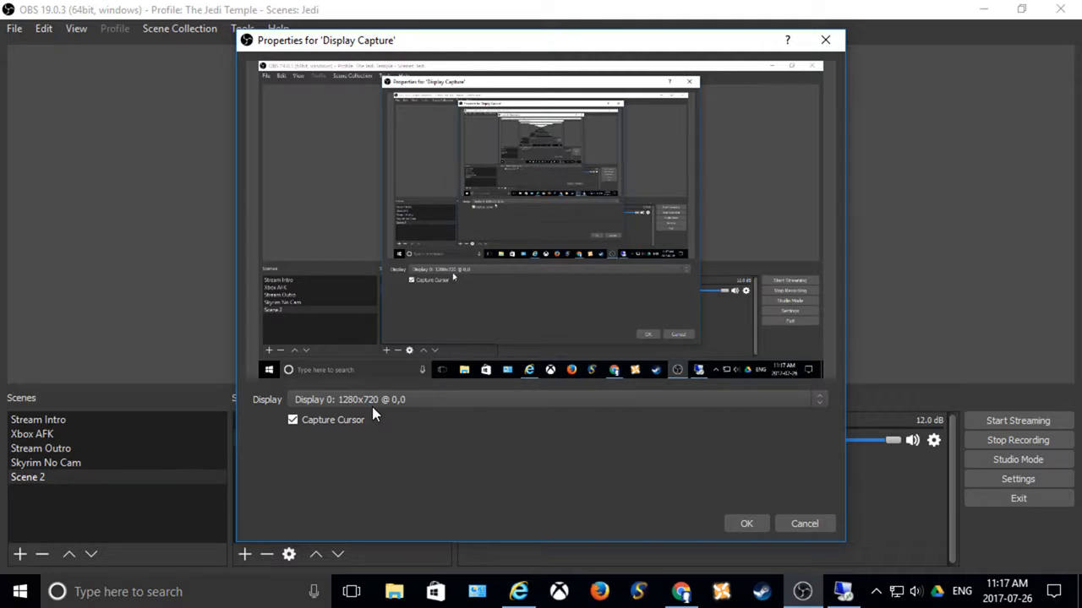
click(799, 524)
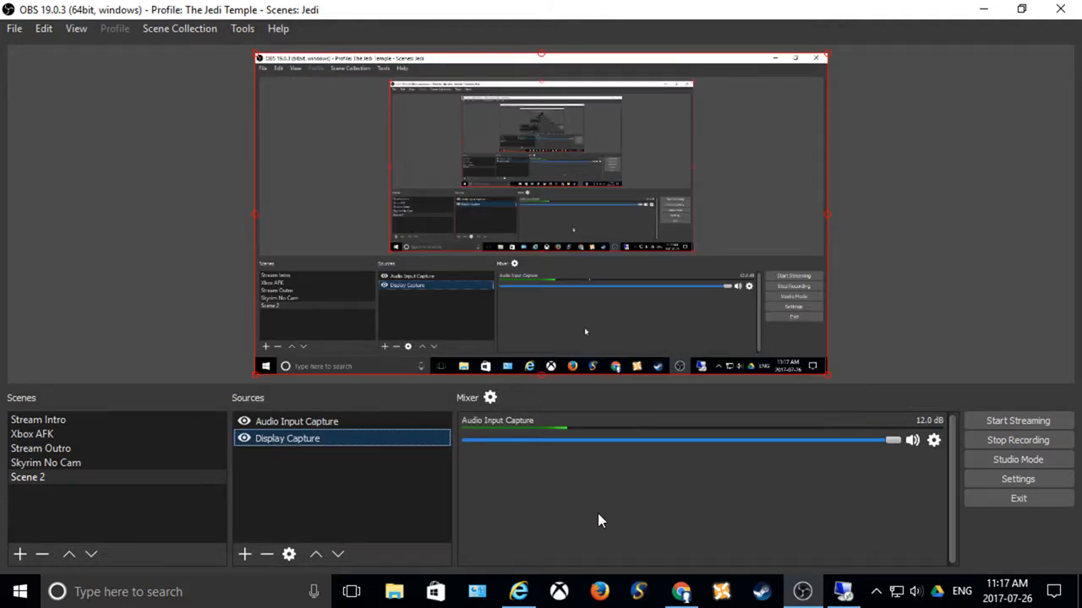
click(313, 421)
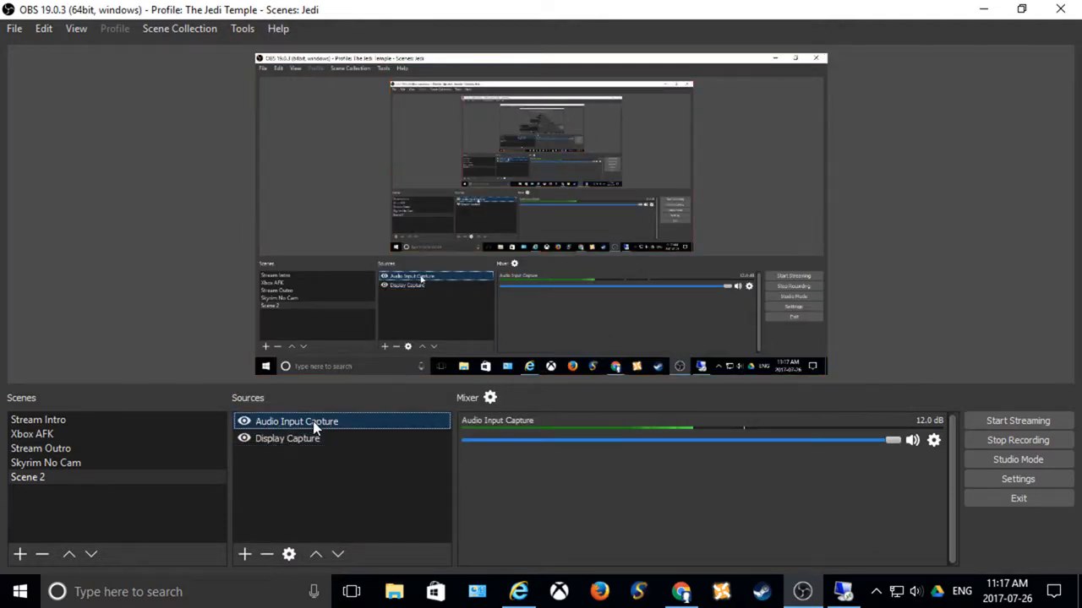
right_click(313, 425)
click(341, 415)
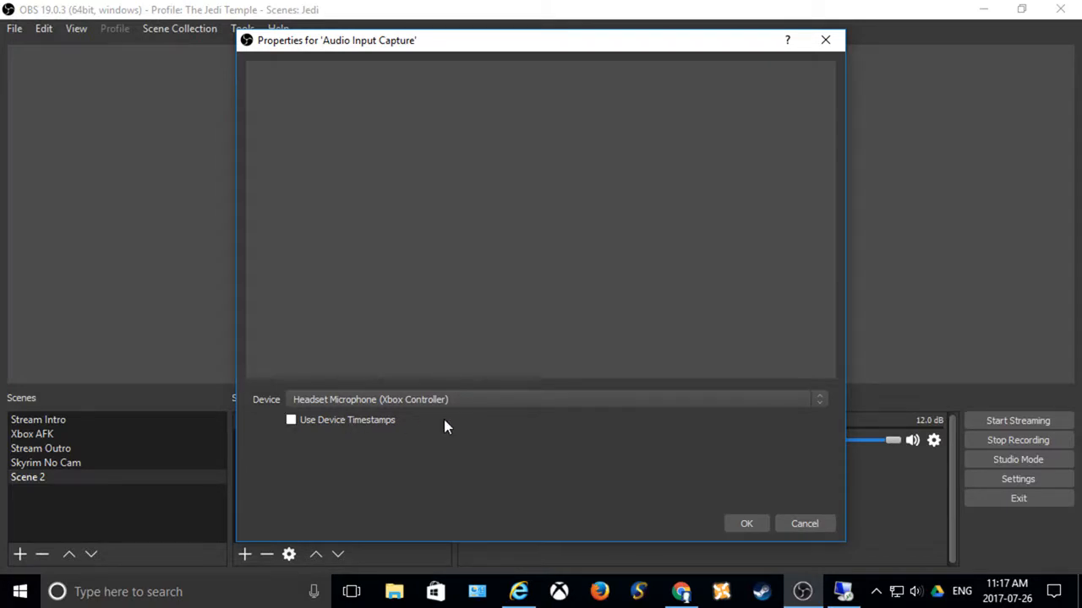
click(746, 524)
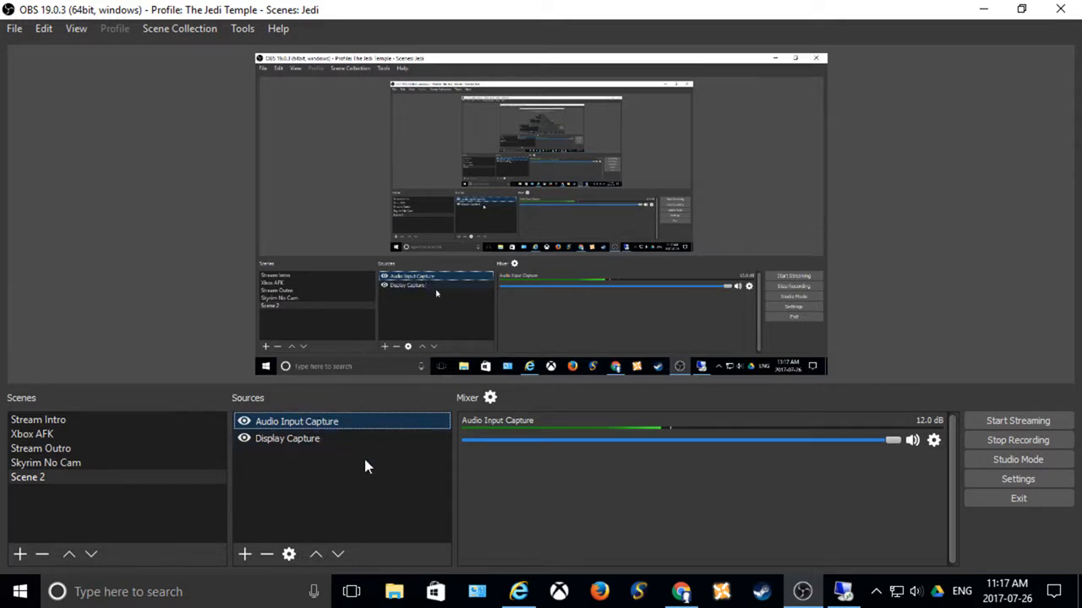
Step: Try the Default interface theme in the general settings and restore the Dark theme
click(998, 480)
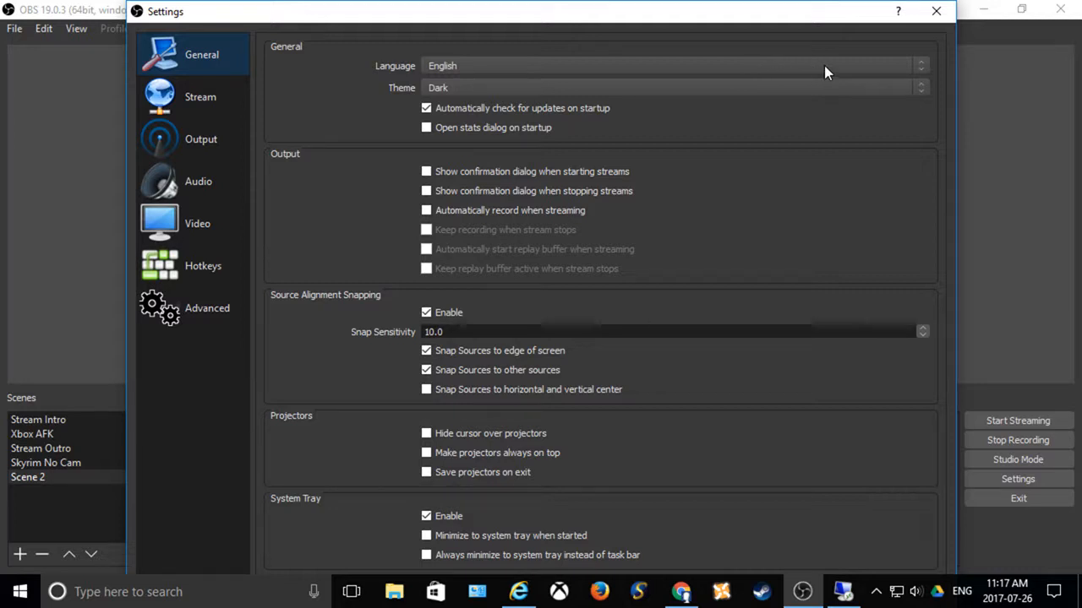
click(861, 87)
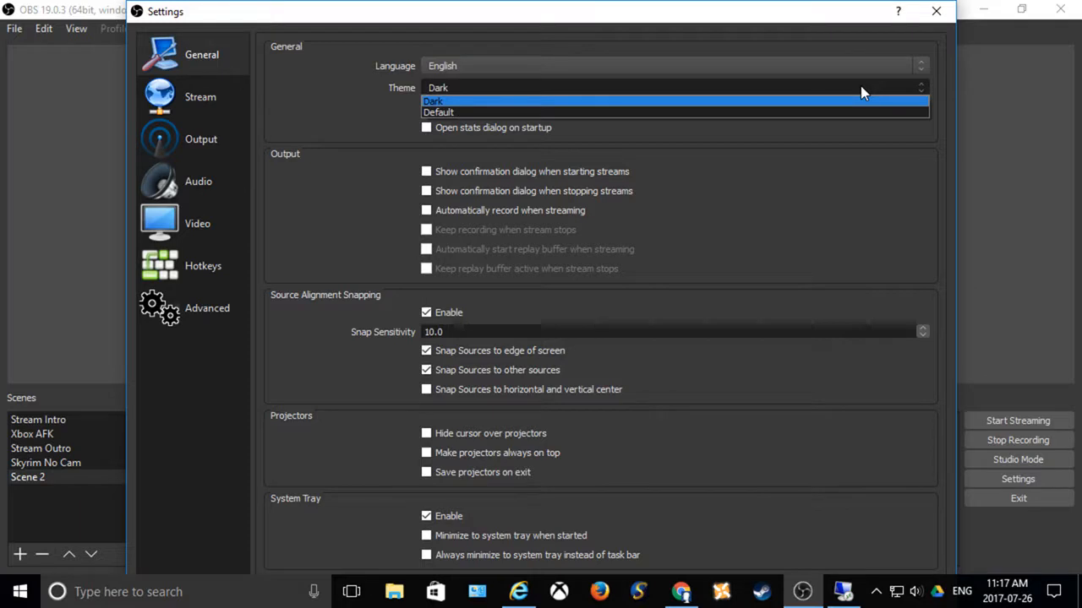
click(845, 110)
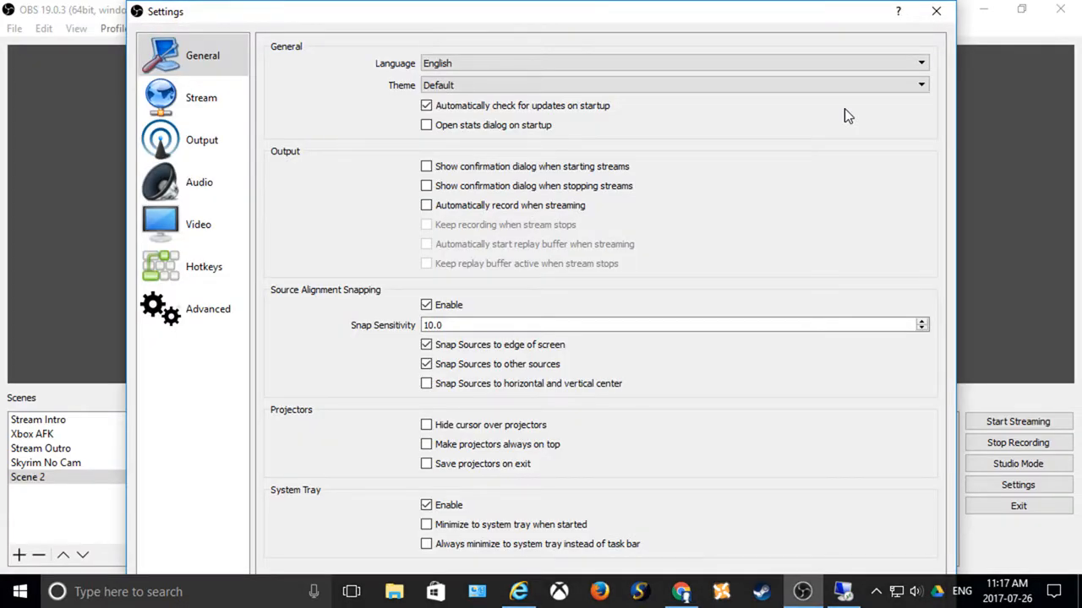
click(848, 87)
click(849, 105)
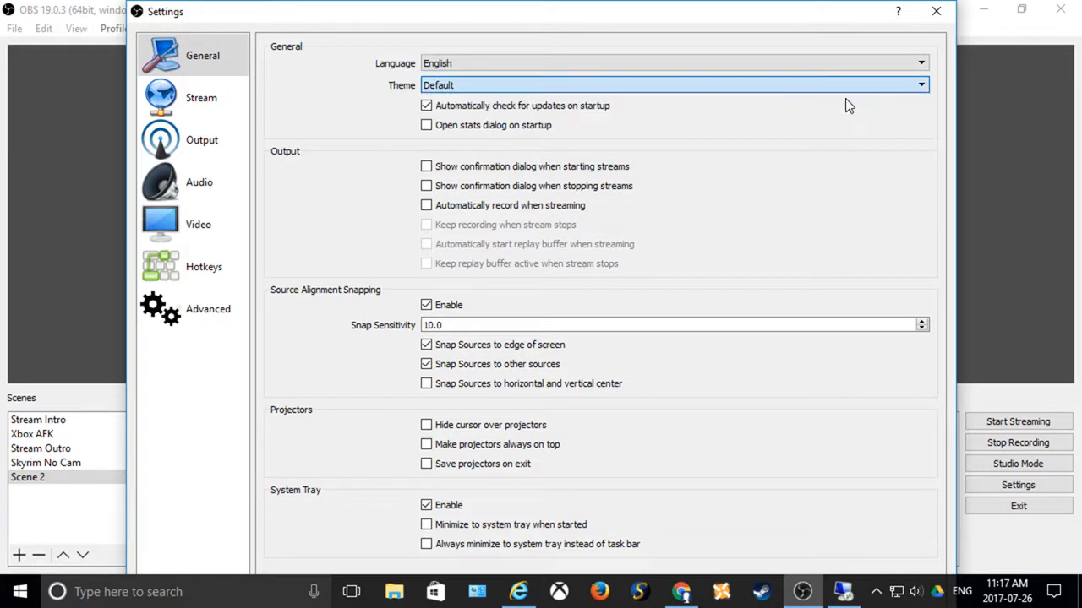
key(Up)
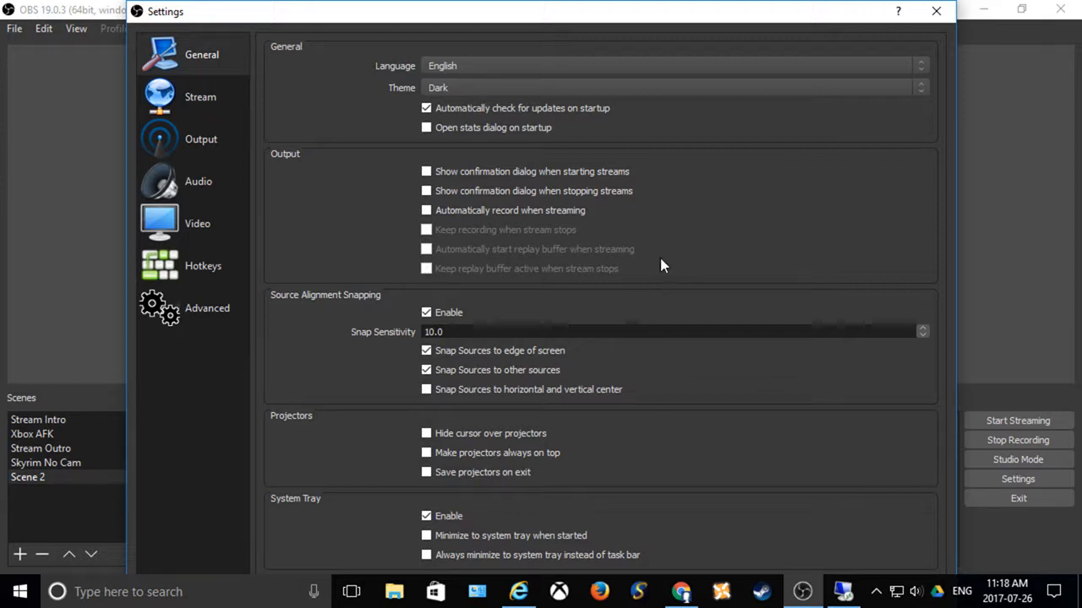
Step: Examine the streaming service settings and the output settings, including the available audio bitrates and encoder presets
click(208, 102)
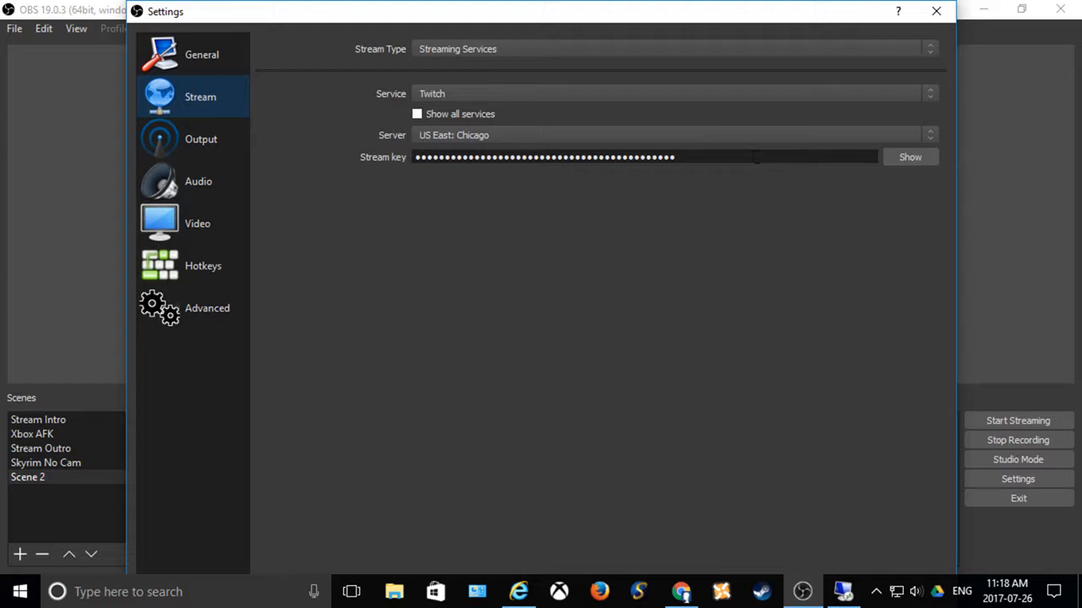
click(200, 146)
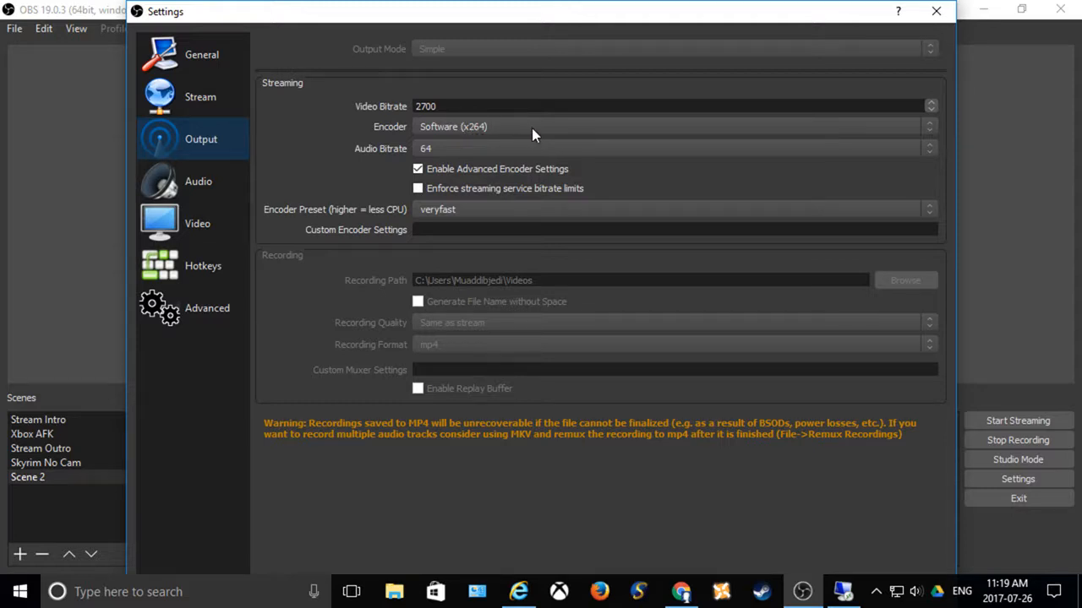
click(478, 150)
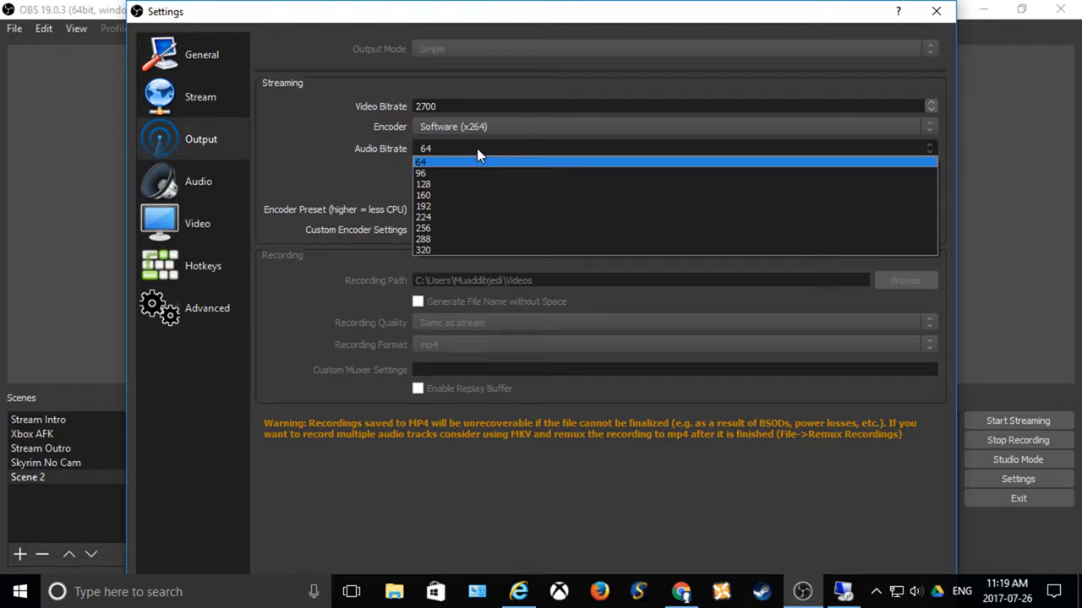
click(477, 150)
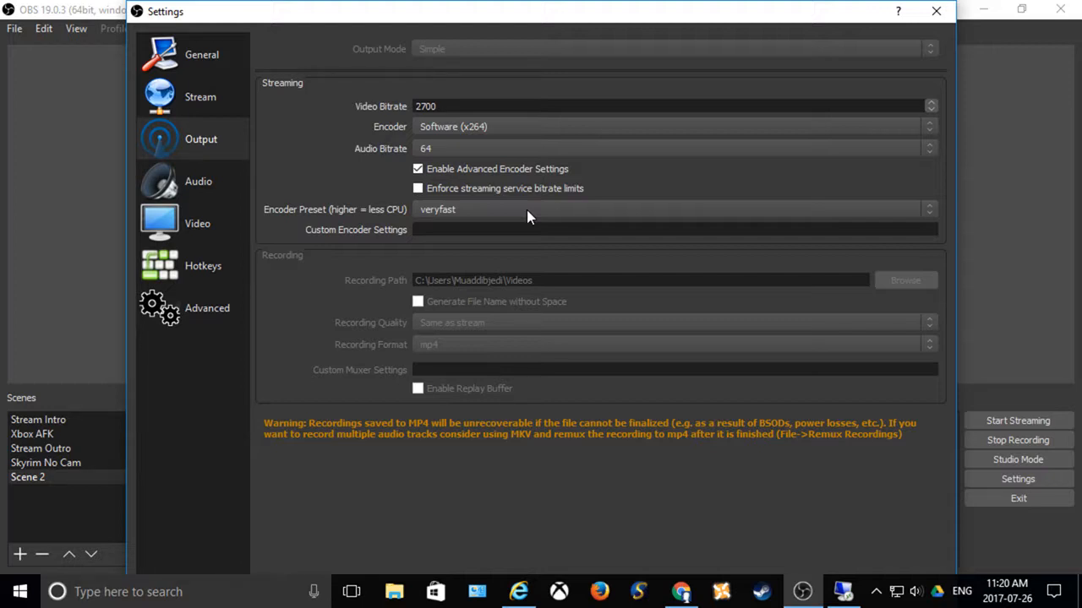
click(834, 213)
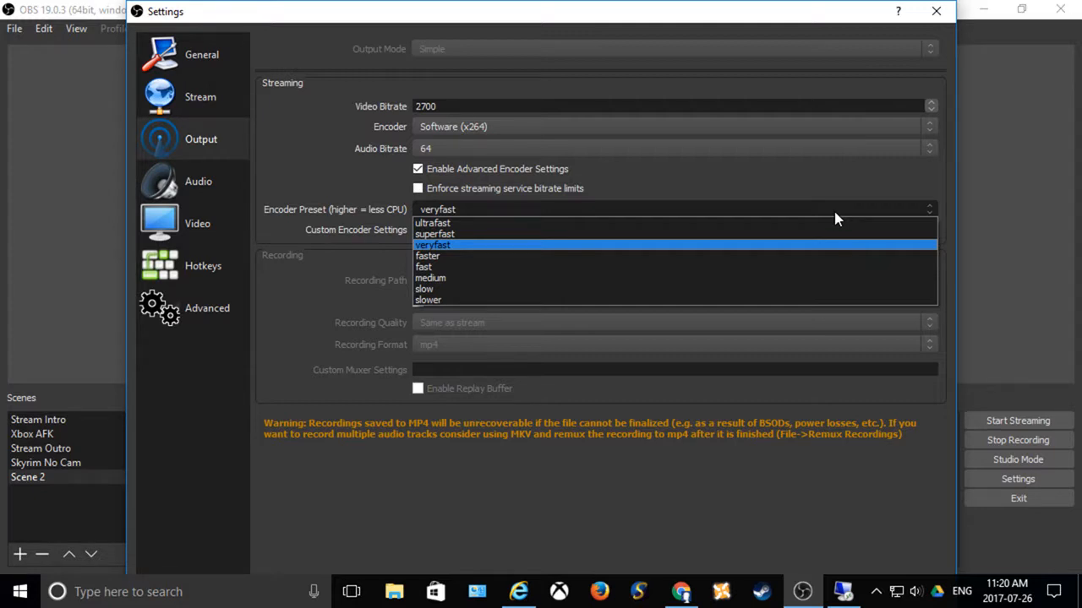
click(834, 213)
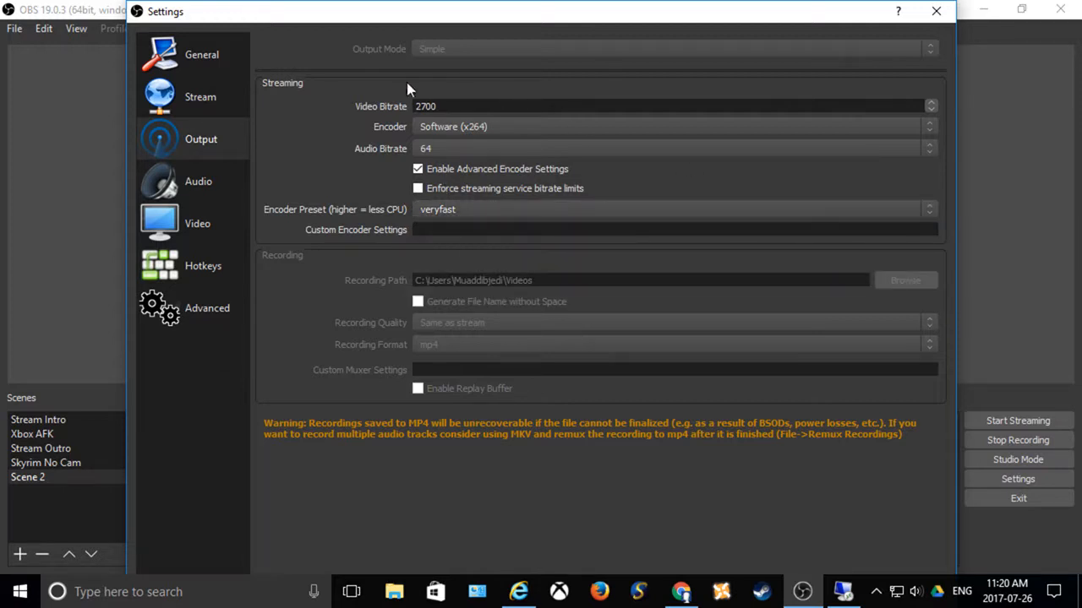
Step: Examine the audio, video, hotkey and advanced settings, and close the settings with the changes saved
click(198, 185)
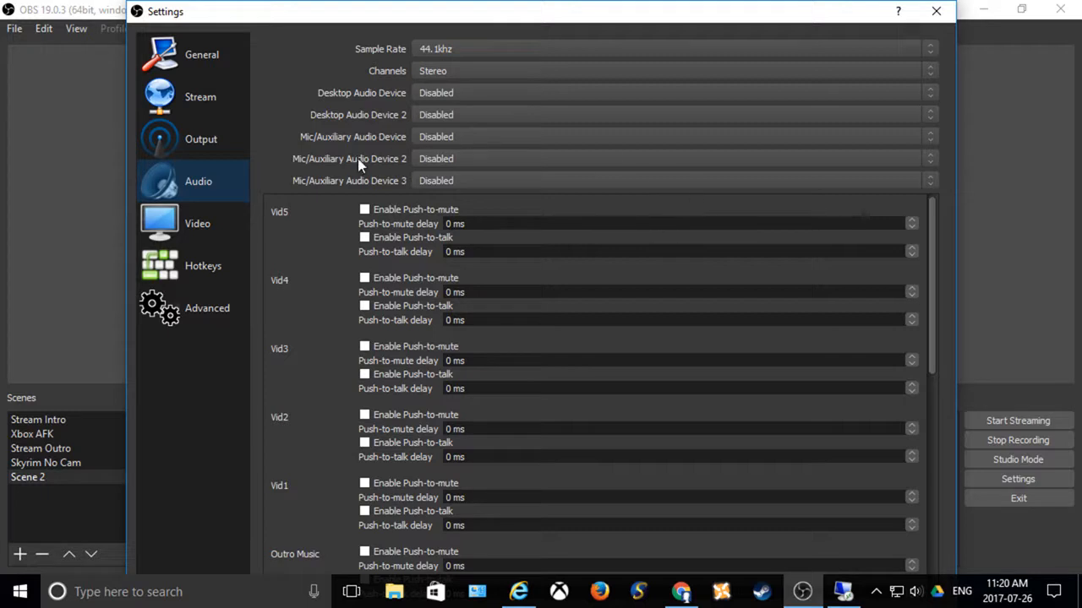
click(221, 224)
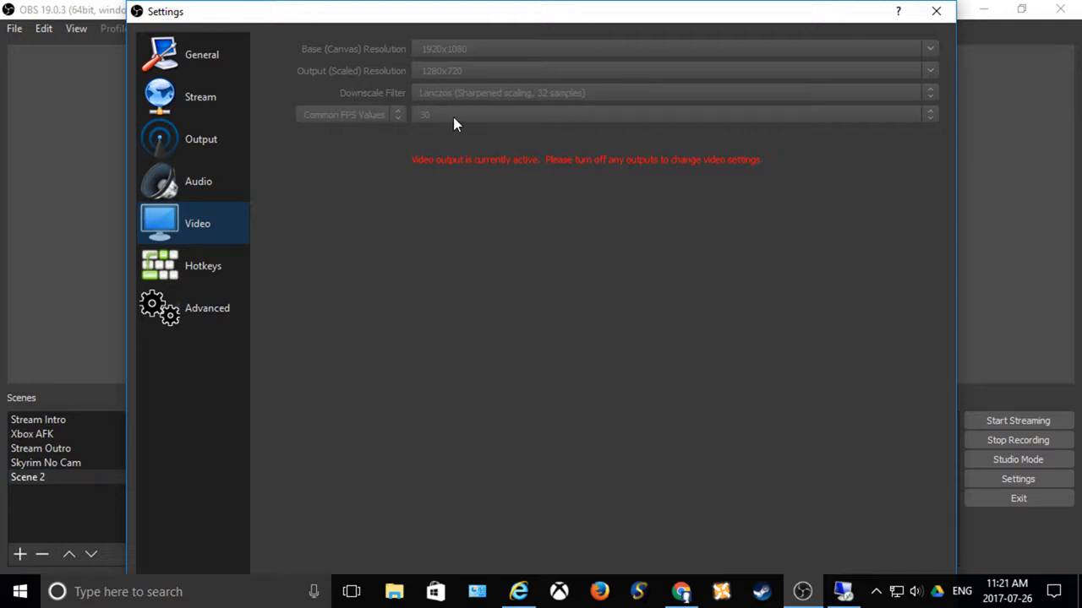
click(209, 269)
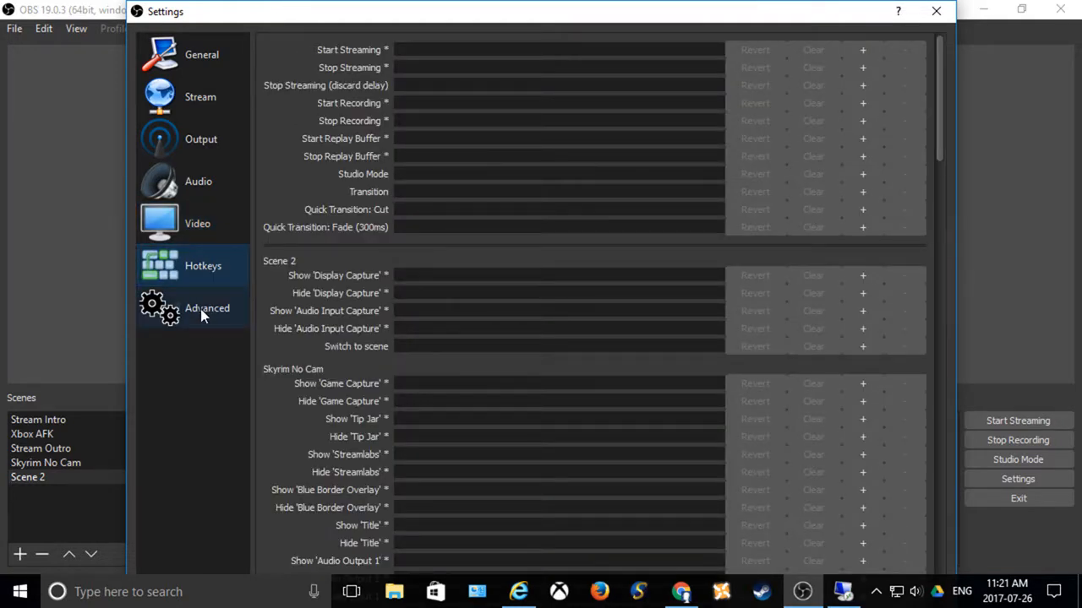
click(200, 308)
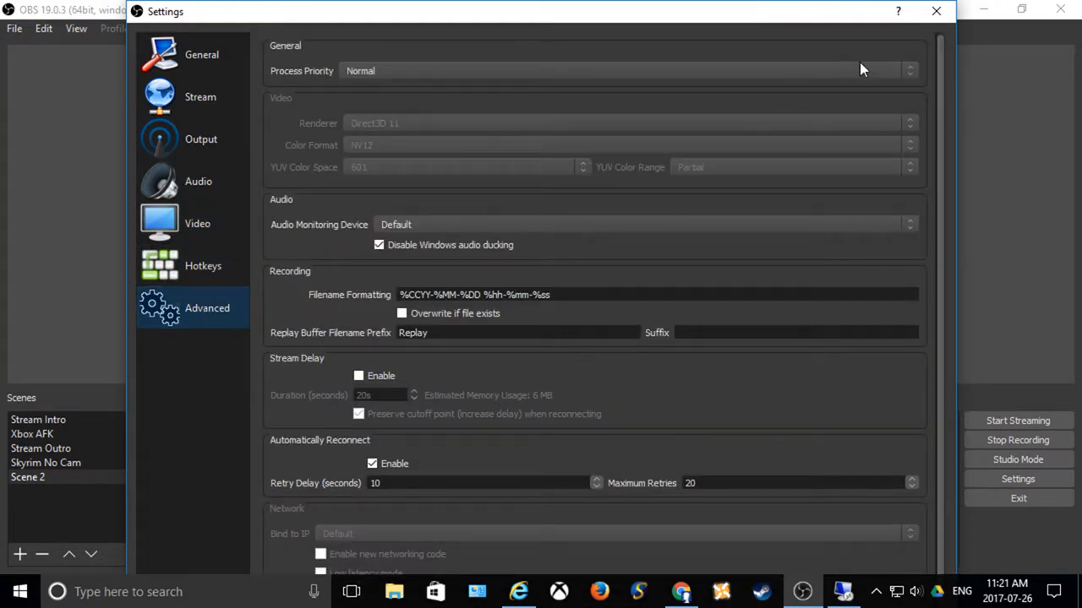
click(936, 12)
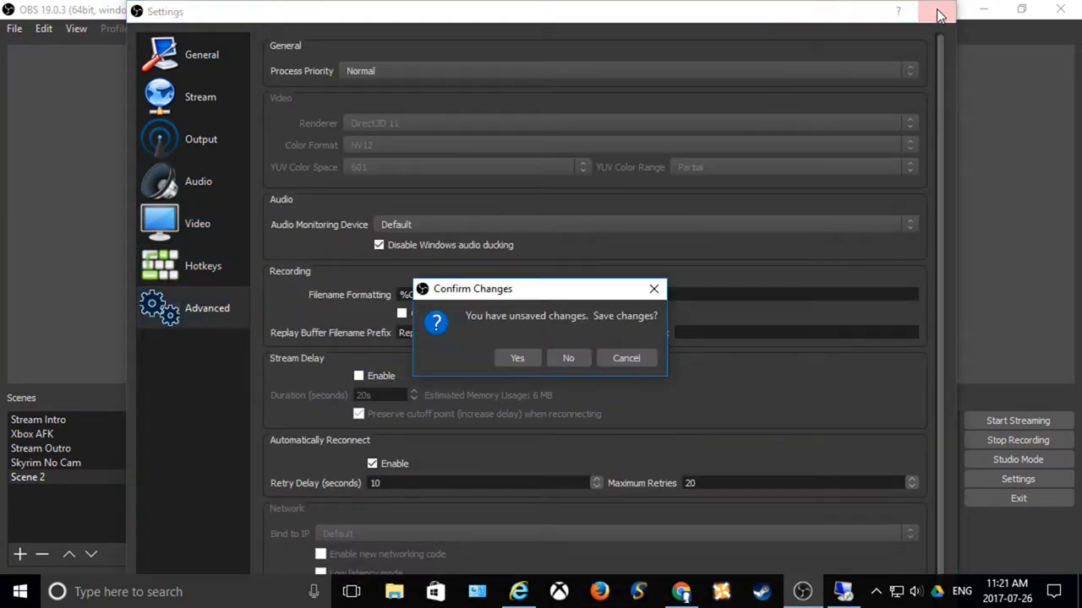
click(514, 358)
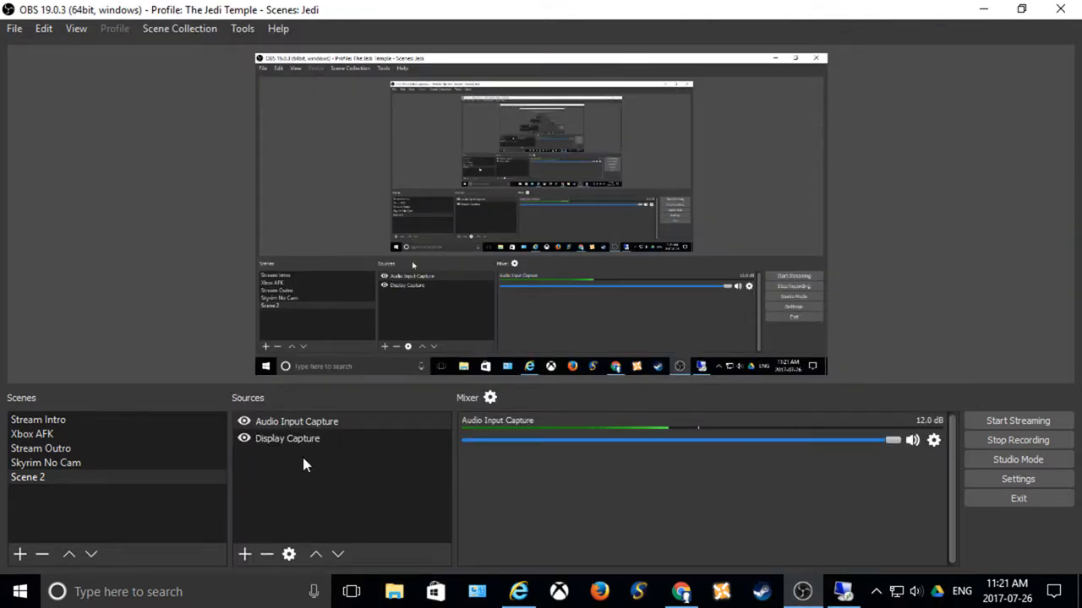
Step: Add a new Audio Output Capture source to Scene 2 under its default name
click(372, 438)
right_click(344, 476)
mouse_move(392, 487)
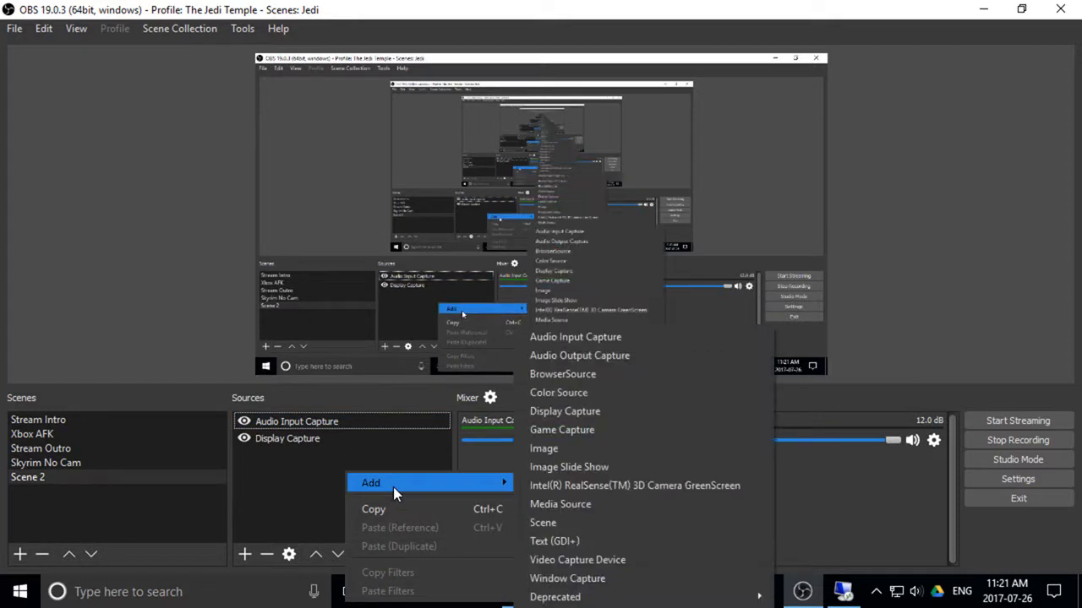
click(625, 356)
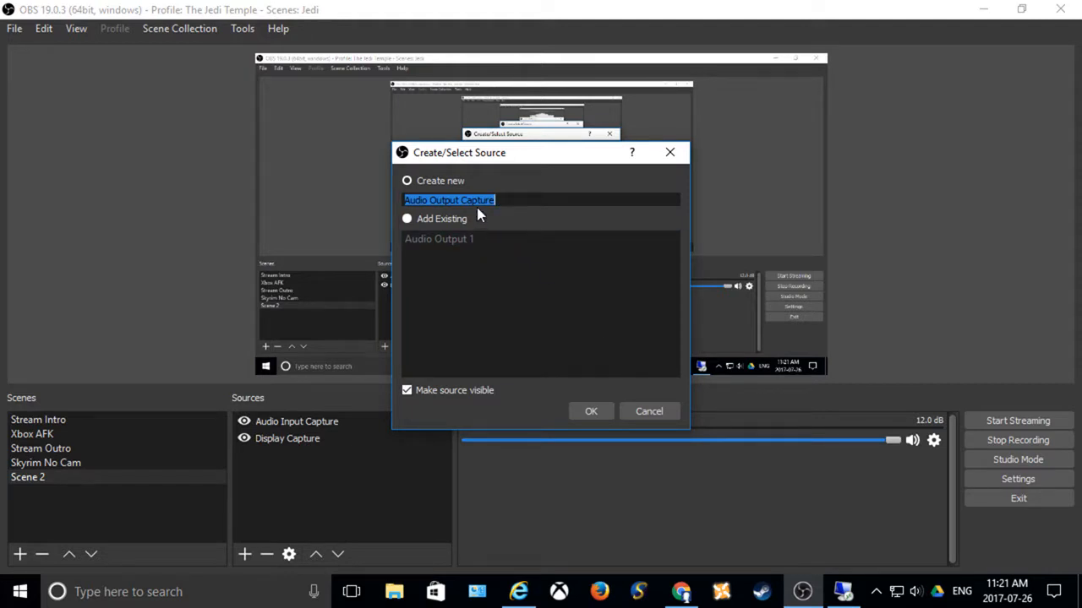
click(589, 414)
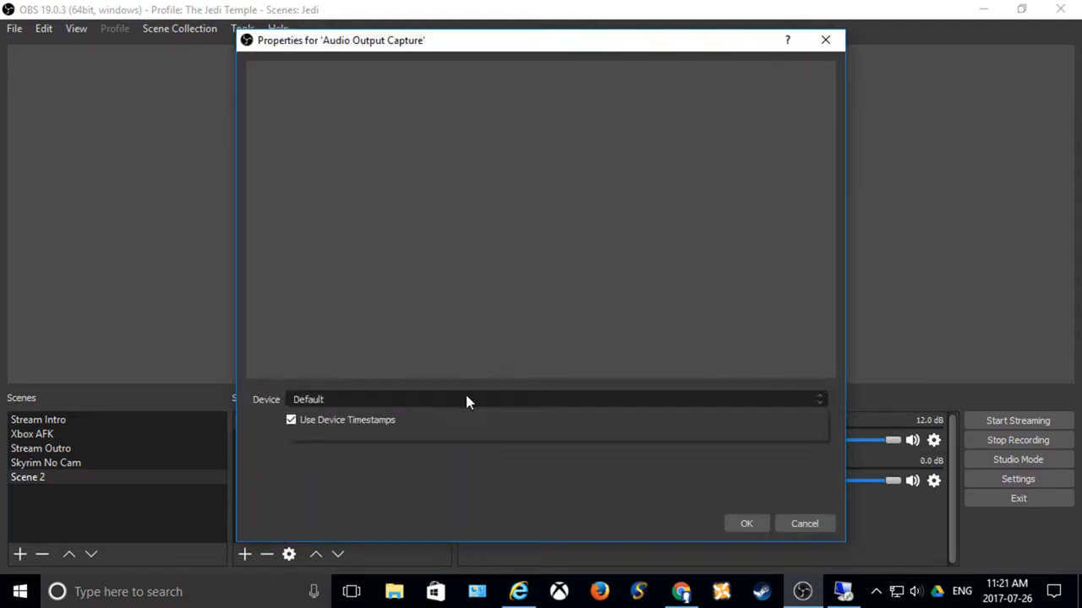
Step: Set the Audio Output Capture device to Headphones (Xbox Controller) and accept the source properties
click(466, 401)
click(469, 438)
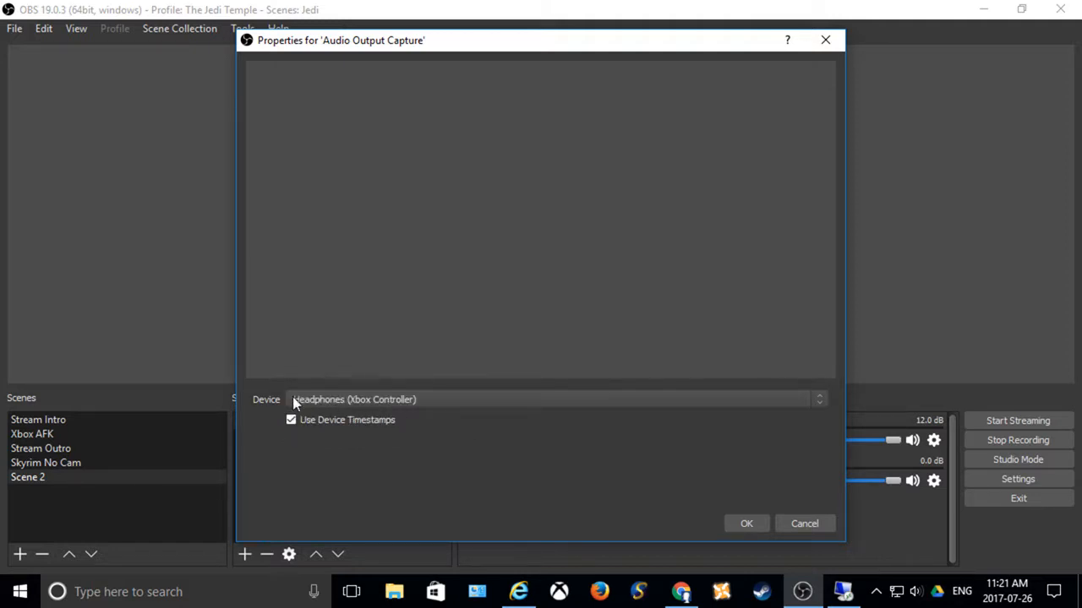
click(429, 401)
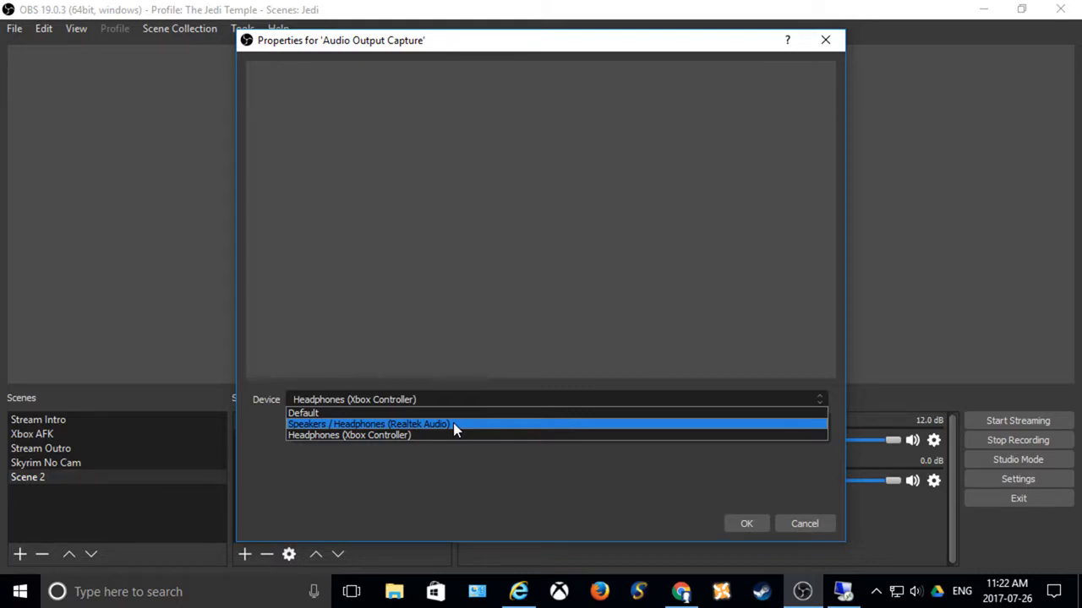
click(398, 436)
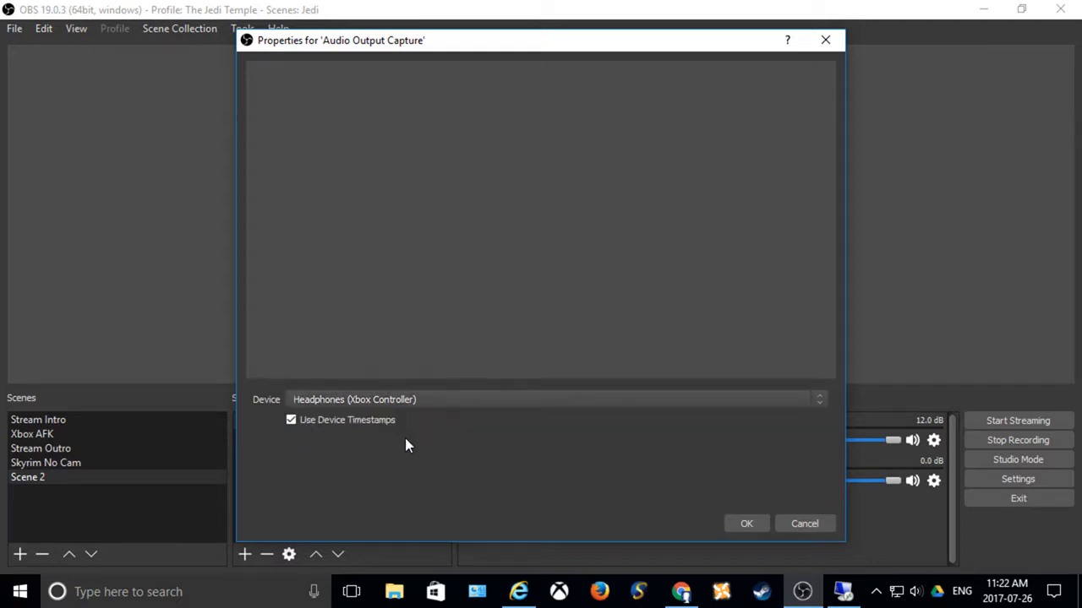
click(749, 526)
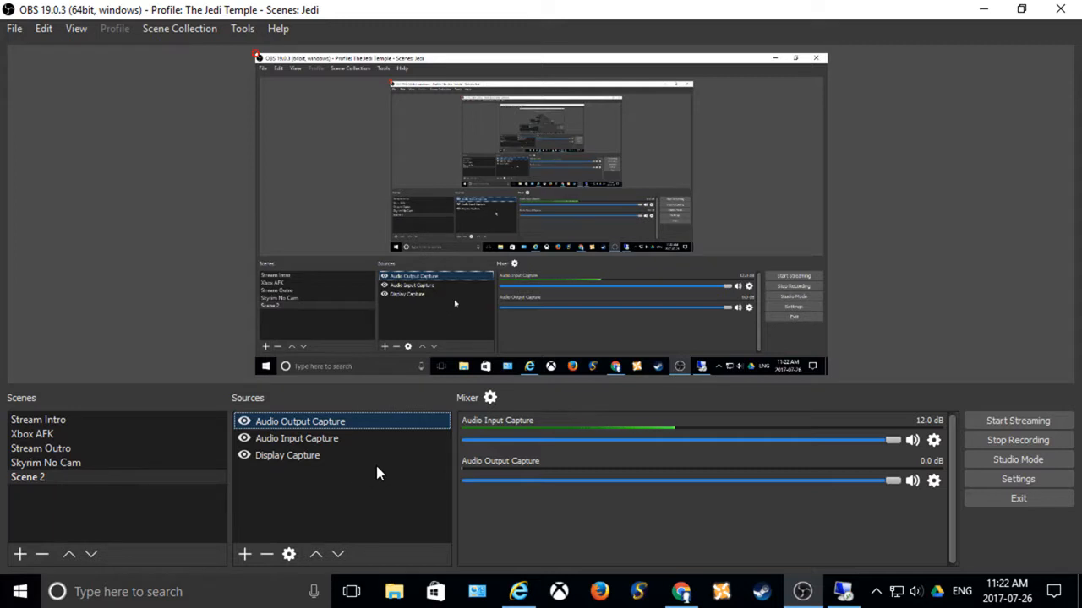
Step: Select the Display Capture source and minimize OBS to reveal the desktop
click(306, 456)
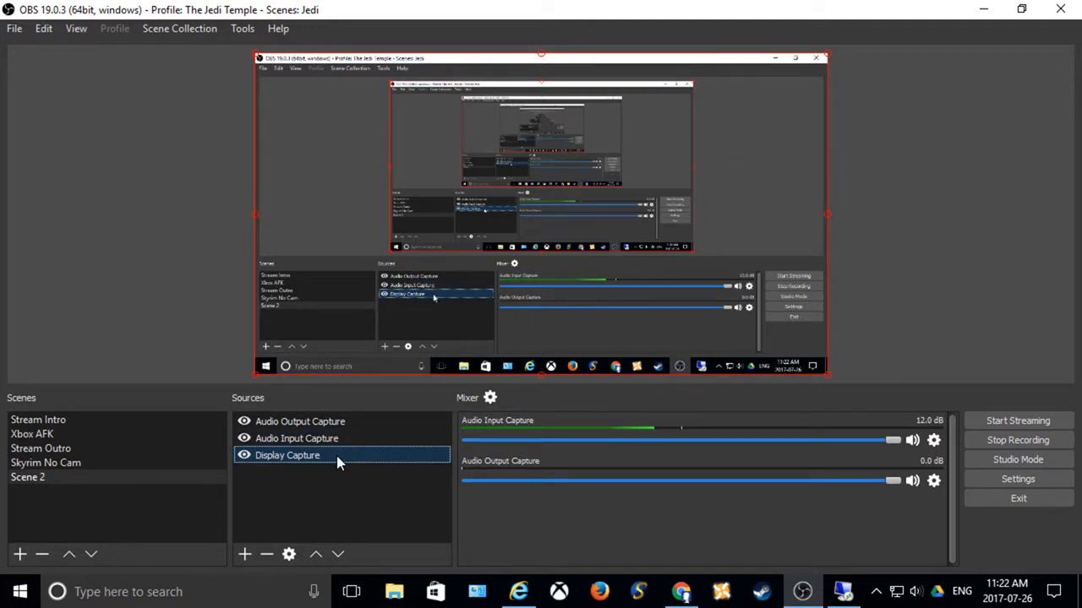
click(983, 9)
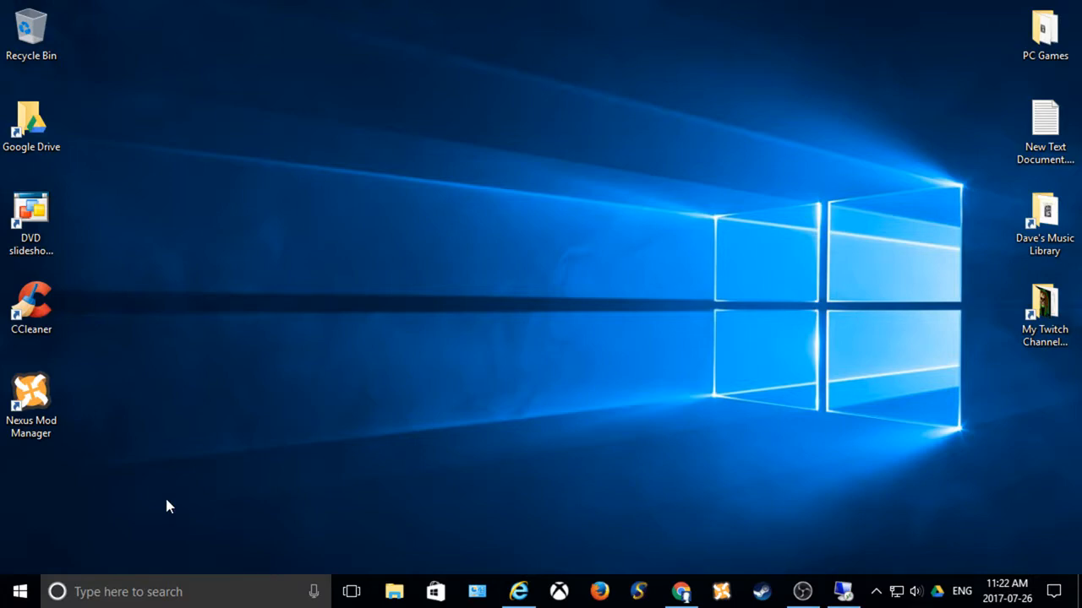
Step: Try to find the Twitch bandwidth test in the installed apps list and by searching Windows for "twitch"
click(20, 593)
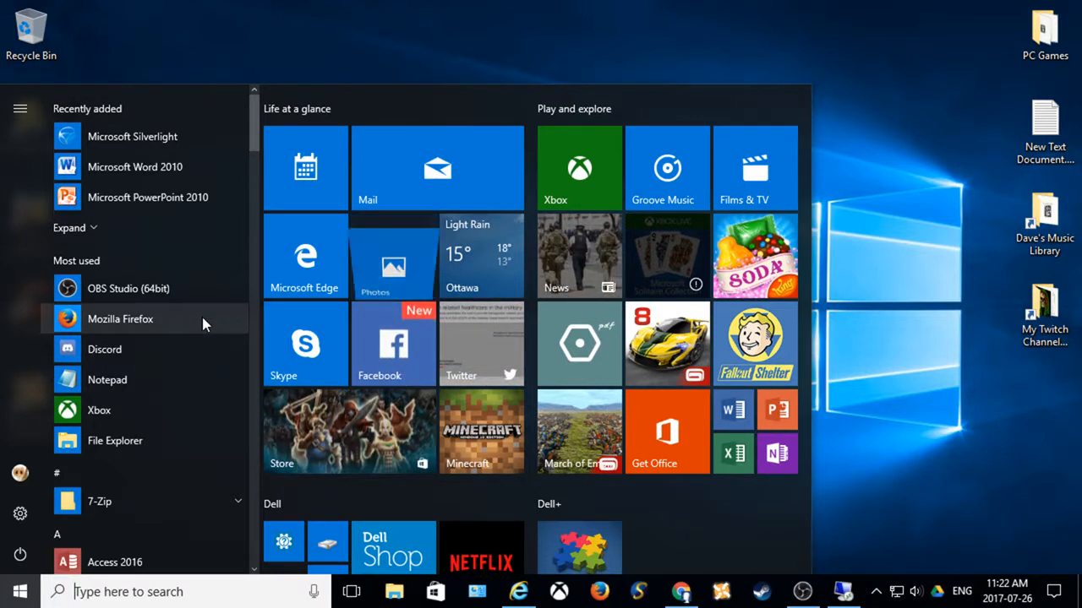
scroll(202, 317, down, 1)
scroll(202, 324, down, 2)
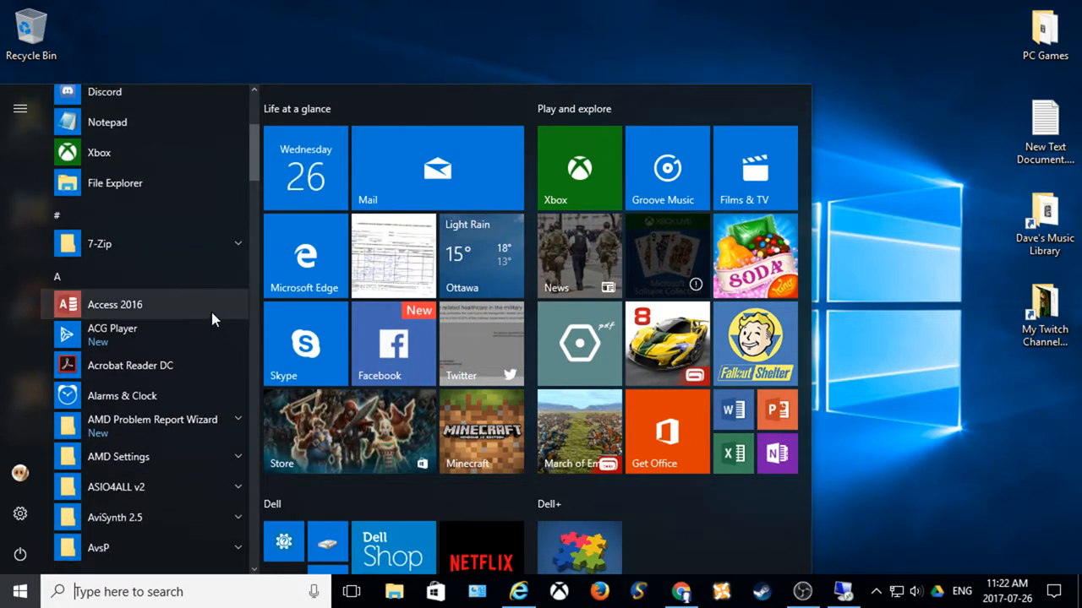
drag(253, 162, 266, 504)
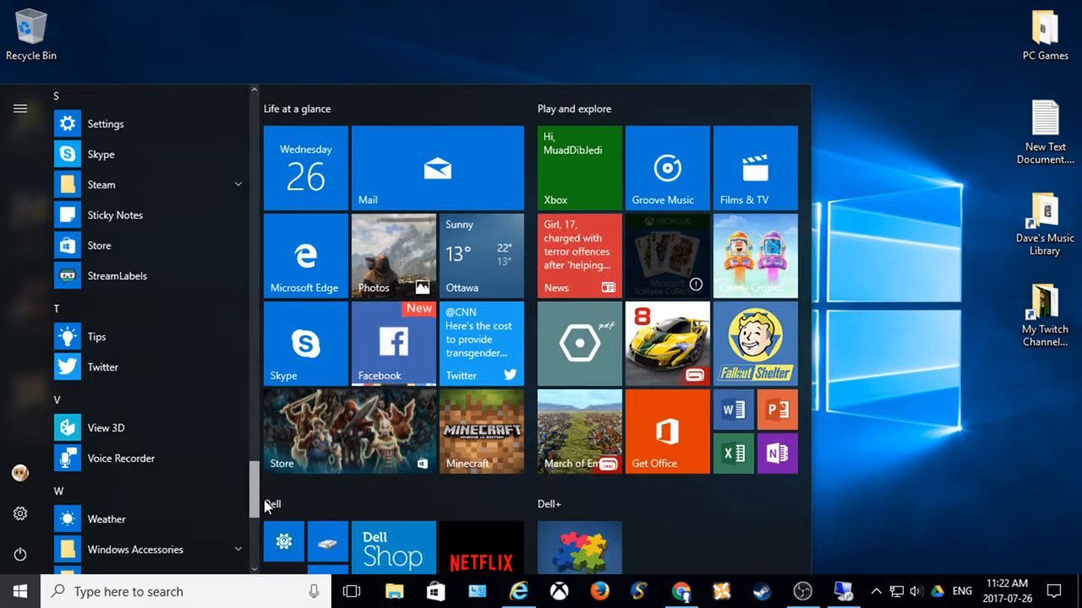
drag(266, 505, 260, 444)
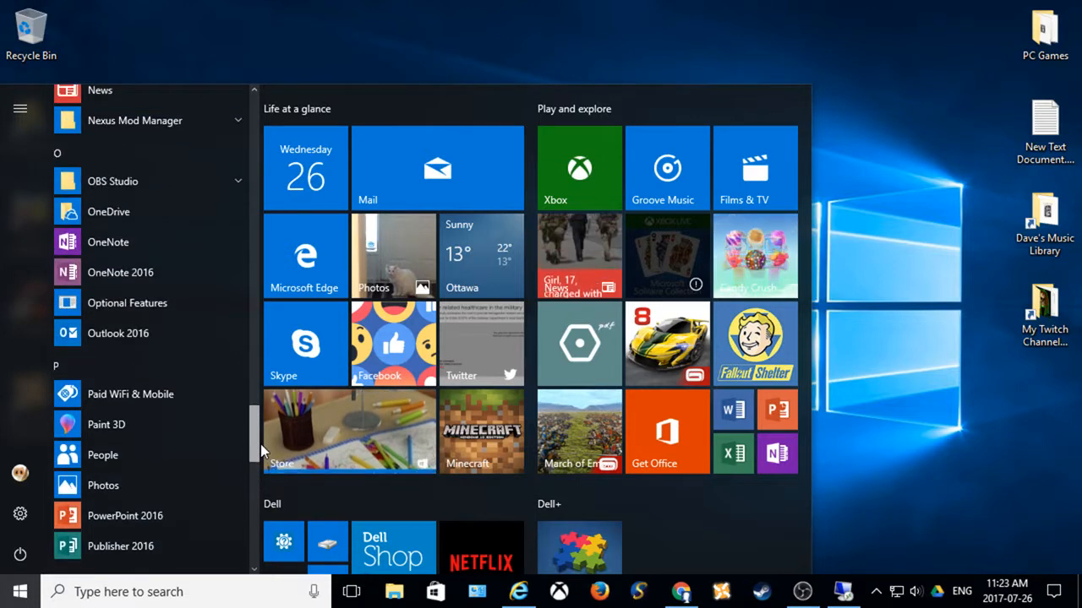
click(180, 592)
text(t)
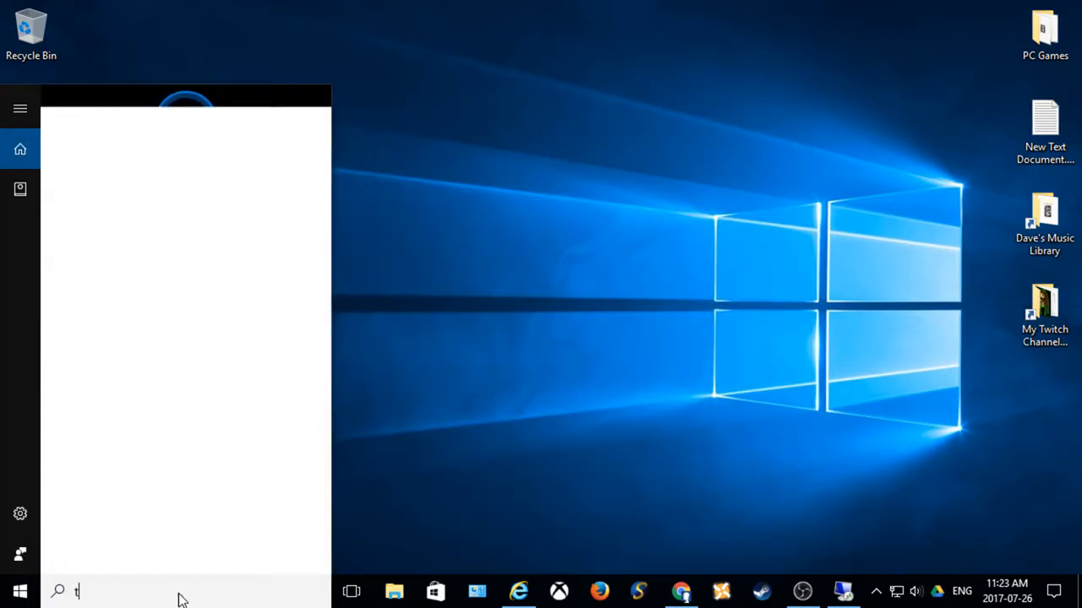
text(witch)
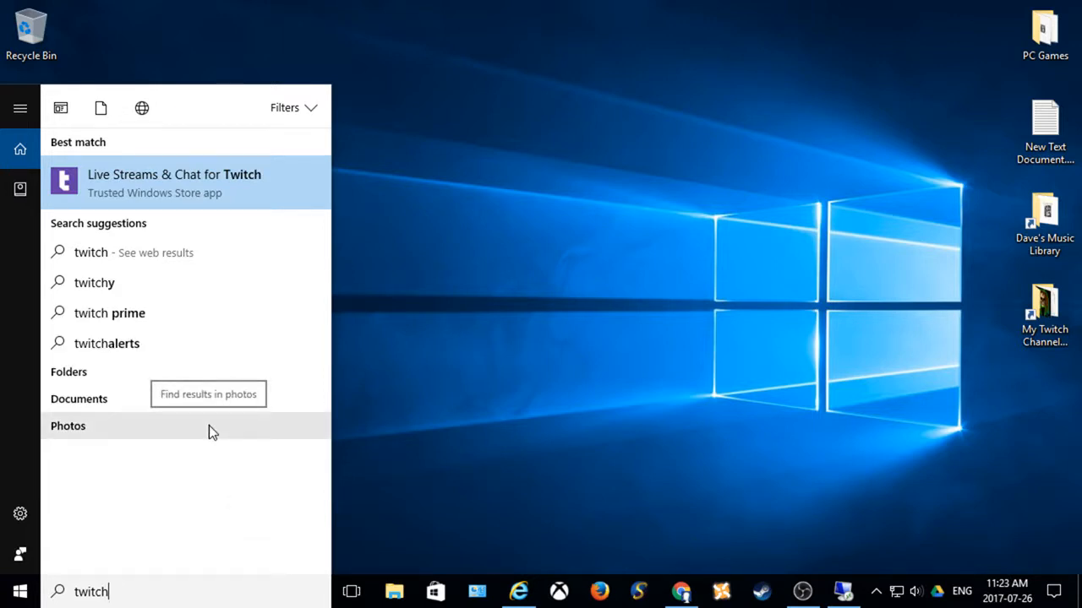
click(506, 338)
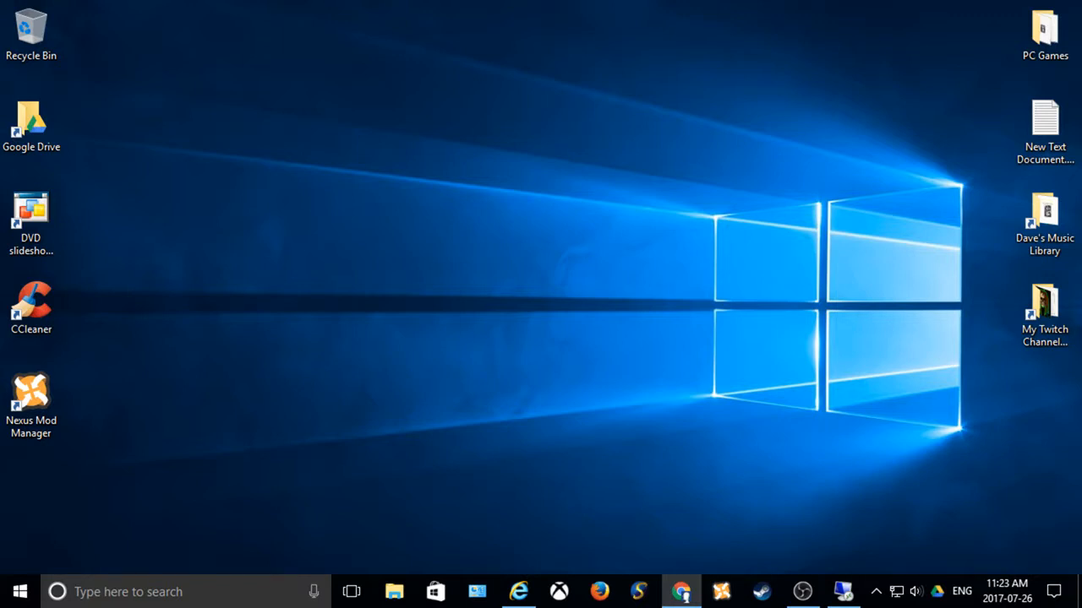
Step: Search Windows for "twitchtest", open the twitchtest-1.31 folder and run TwitchTest.exe with permission to make changes
click(192, 595)
text(twi)
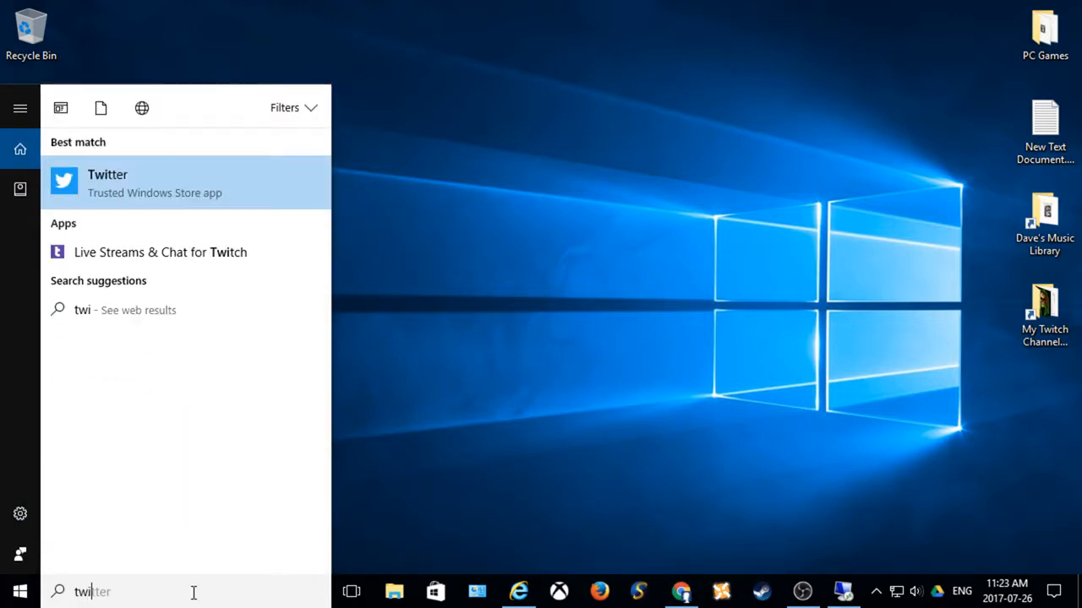
text(tchtest)
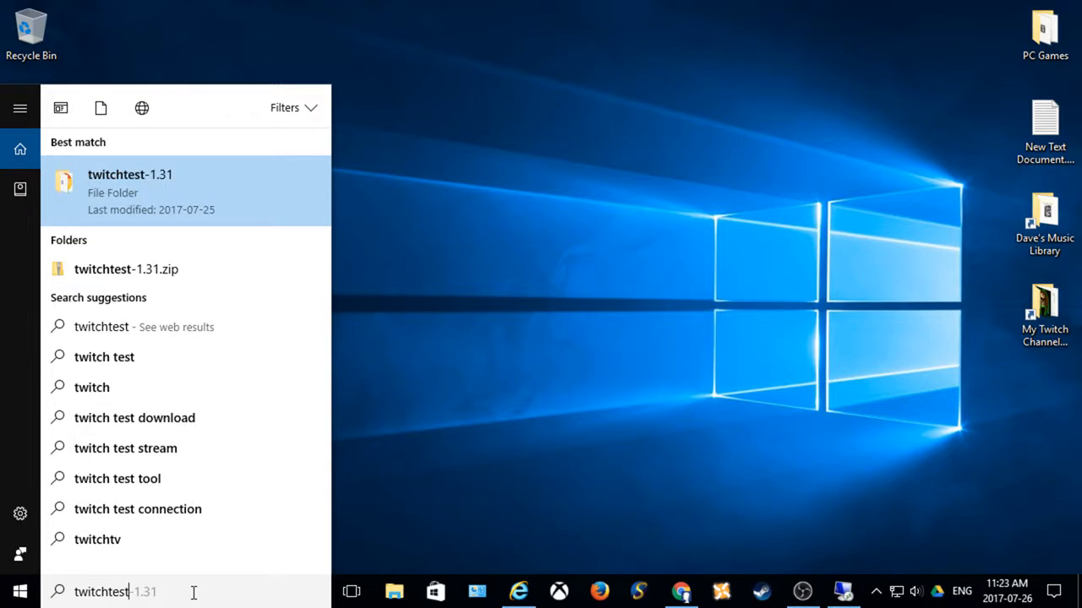
click(166, 184)
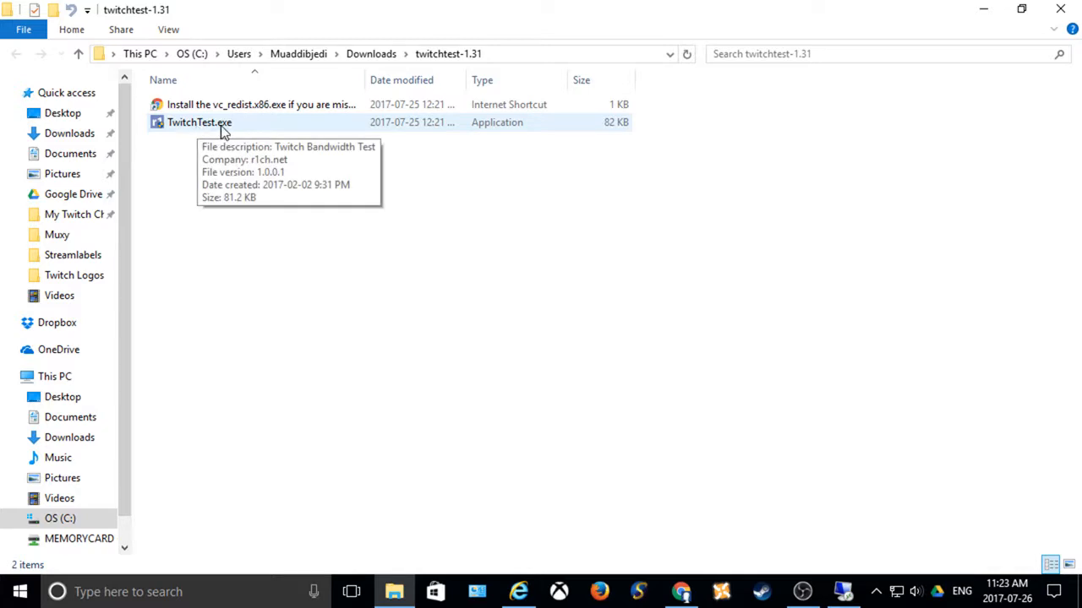
double_click(221, 126)
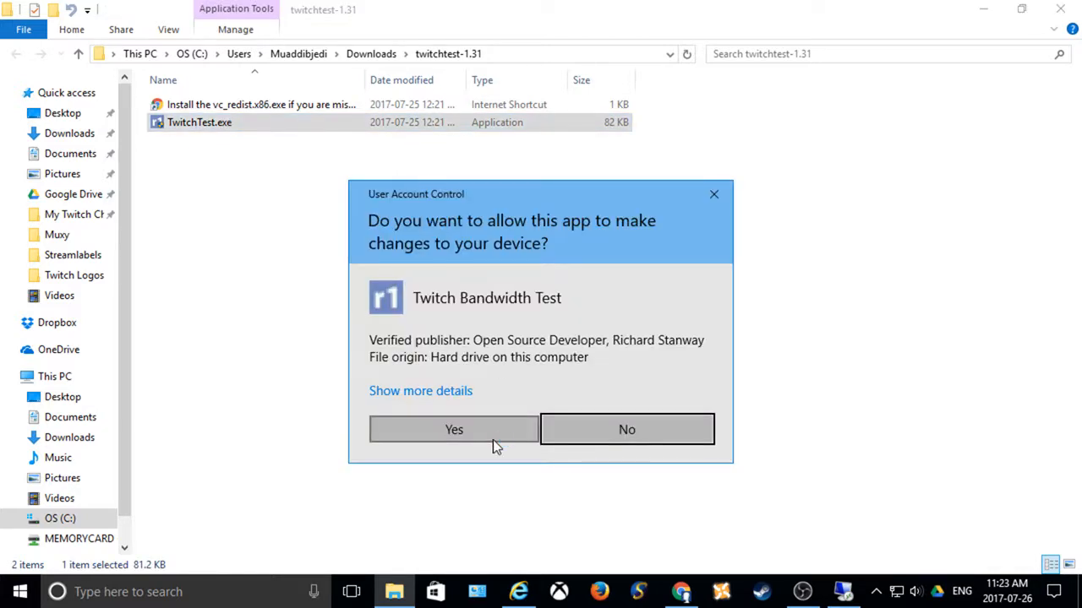
click(486, 433)
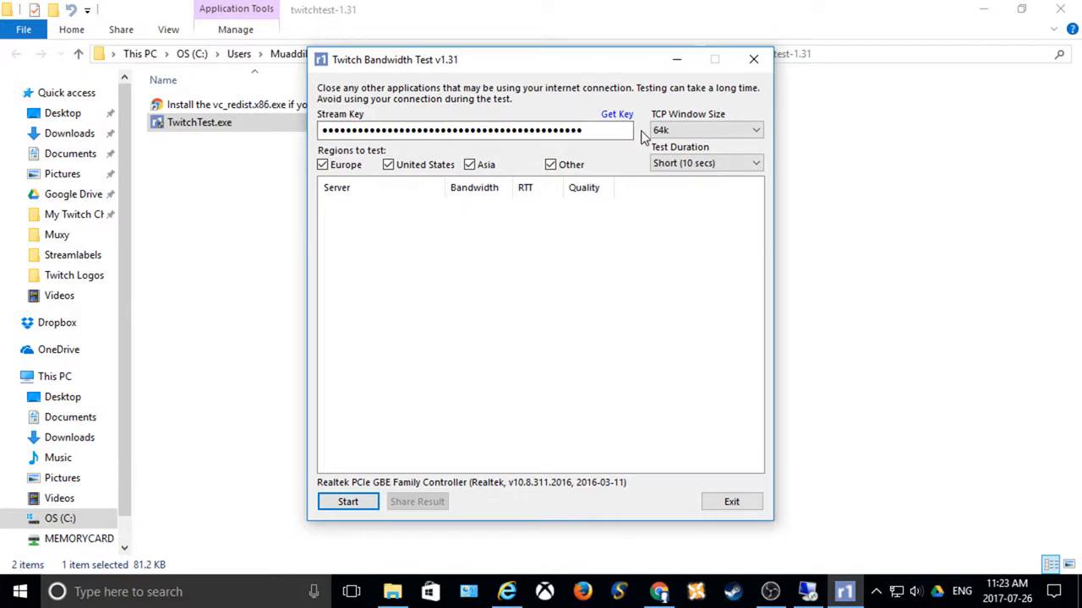
Step: Restrict the Twitch bandwidth test to United States servers, minimize the folder window and start the test
click(659, 131)
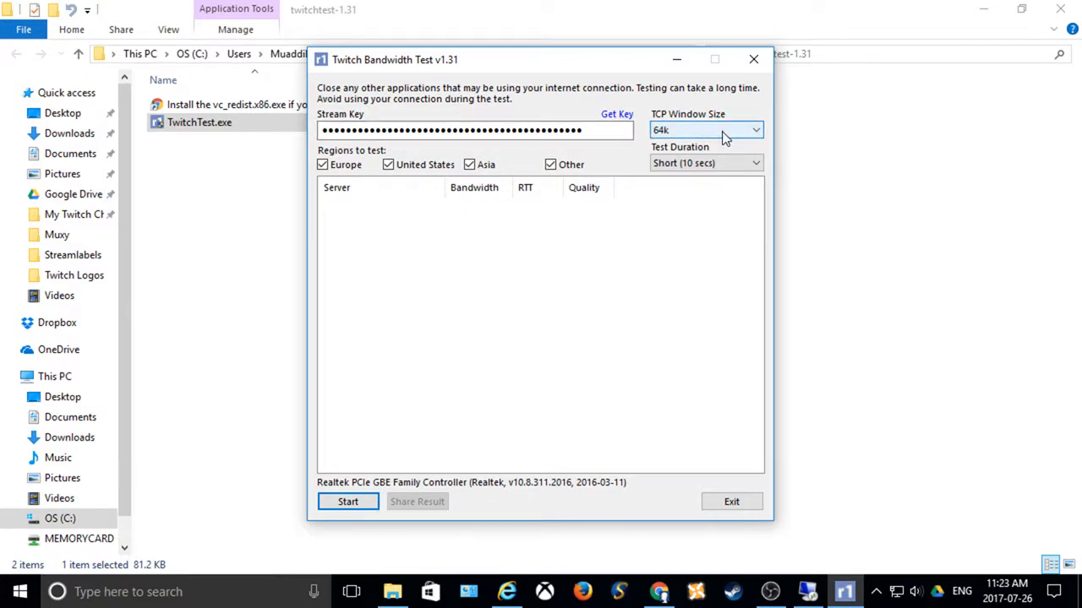
click(339, 165)
click(480, 166)
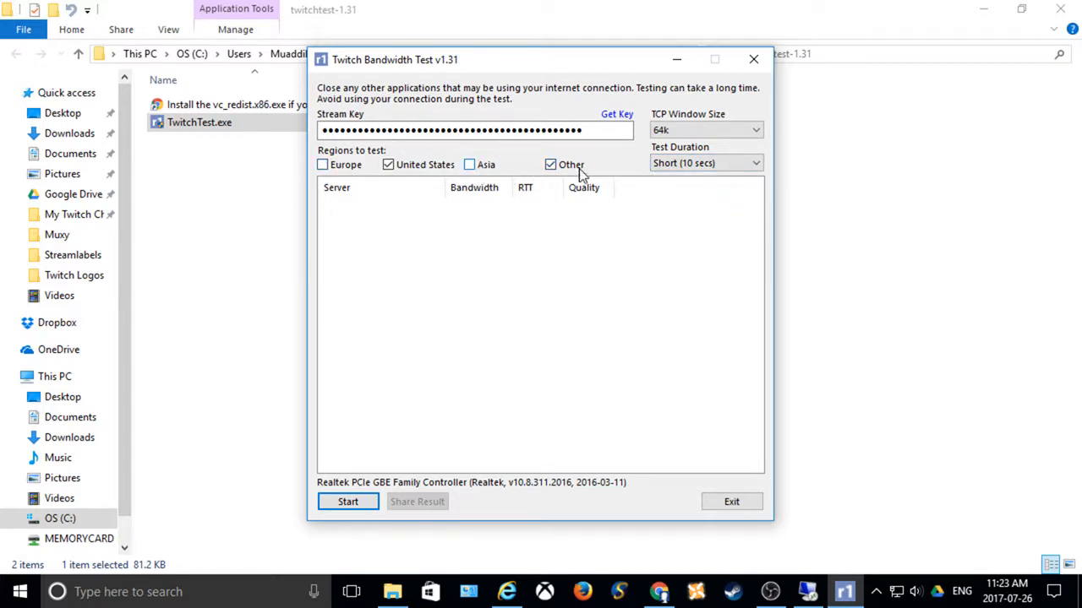
click(578, 168)
click(984, 11)
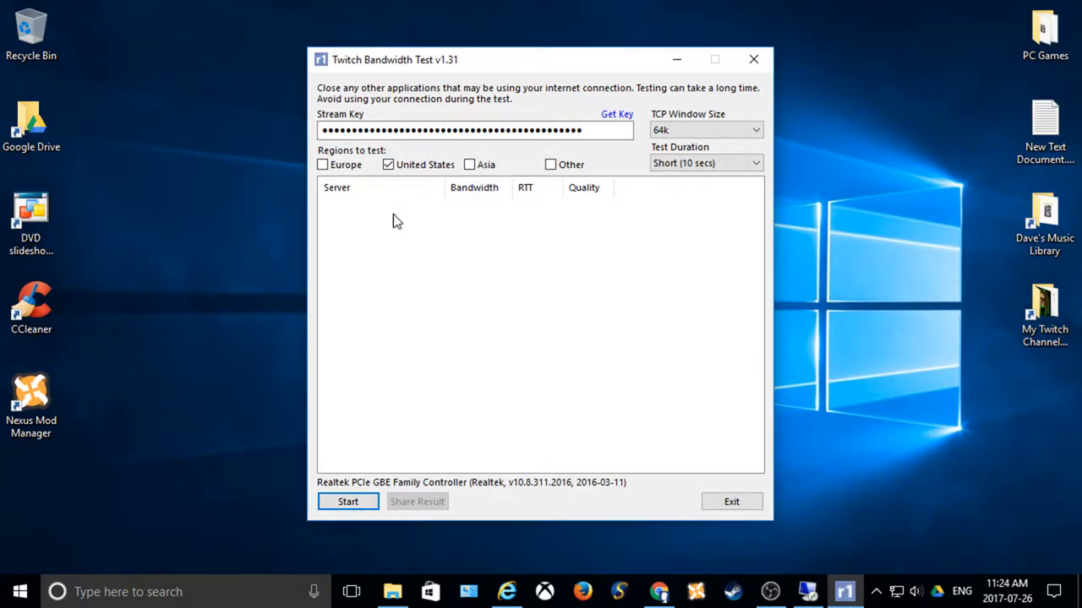
click(348, 501)
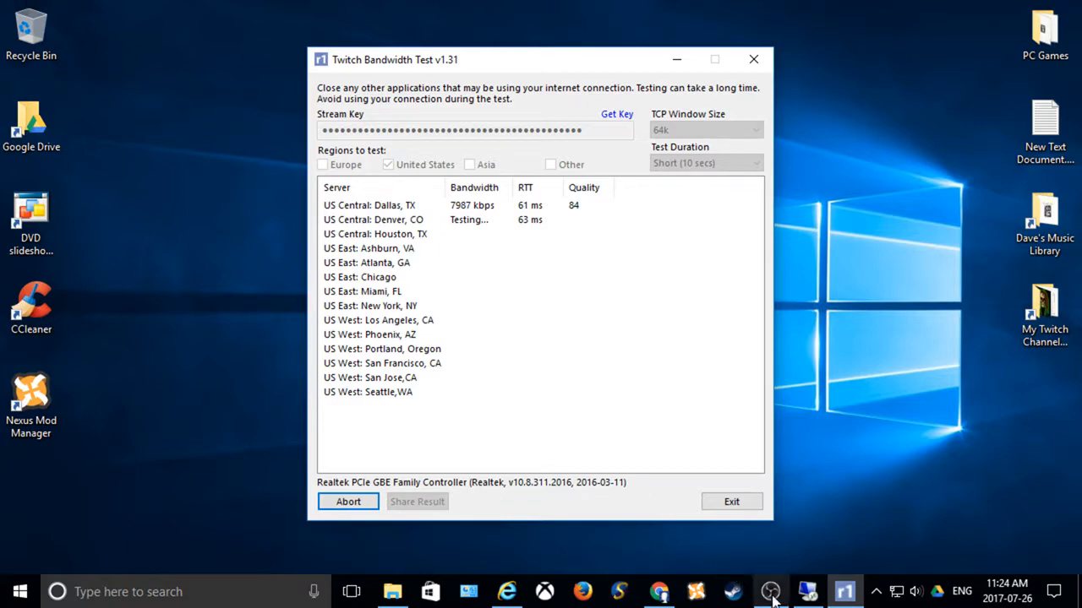
Step: Return to OBS while the bandwidth test runs and switch to the Skyrim No Cam scene
mouse_move(770, 591)
click(770, 529)
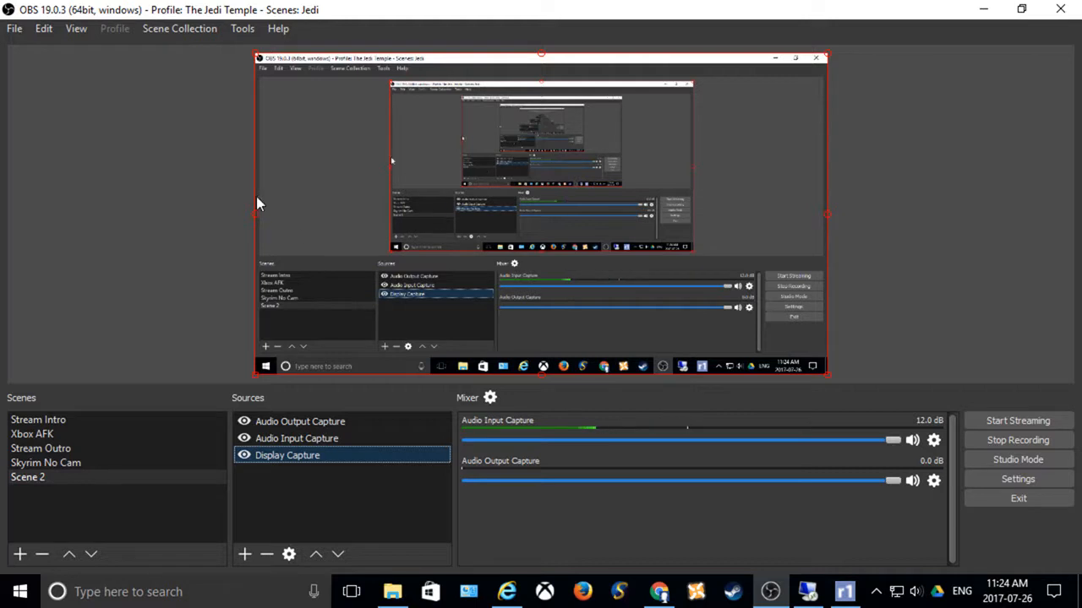
click(74, 464)
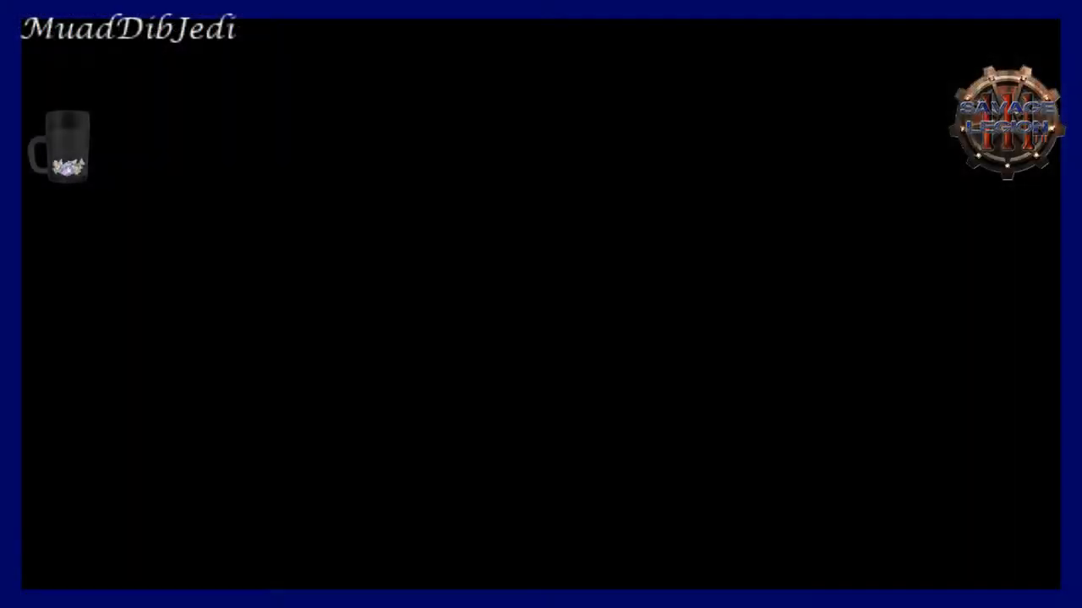
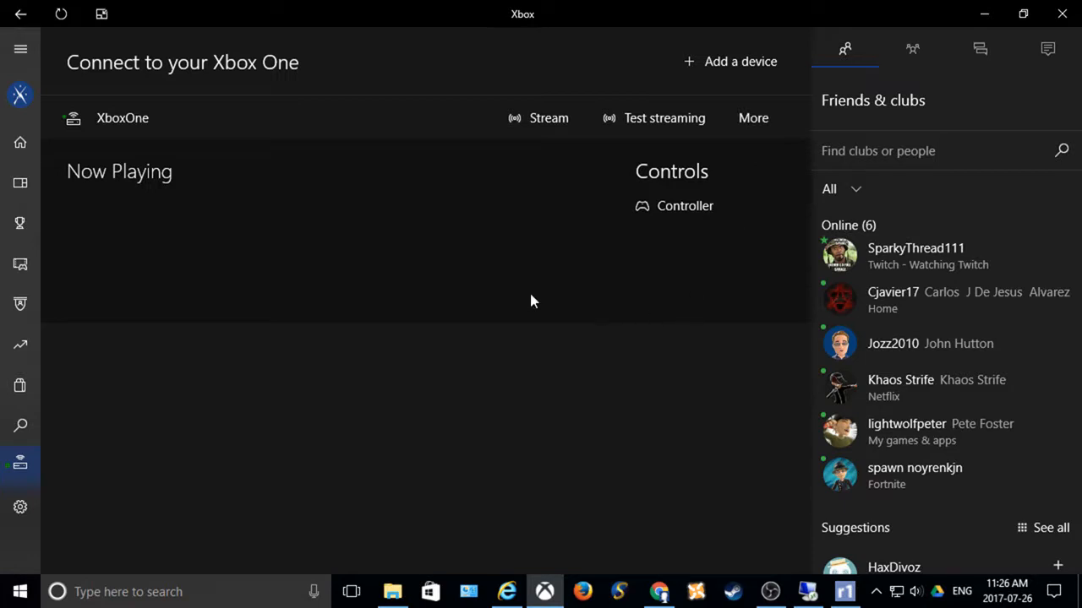
Step: Start streaming from the XboxOne console in the Xbox app, launch Fallout 4 and skip its intro video
click(551, 125)
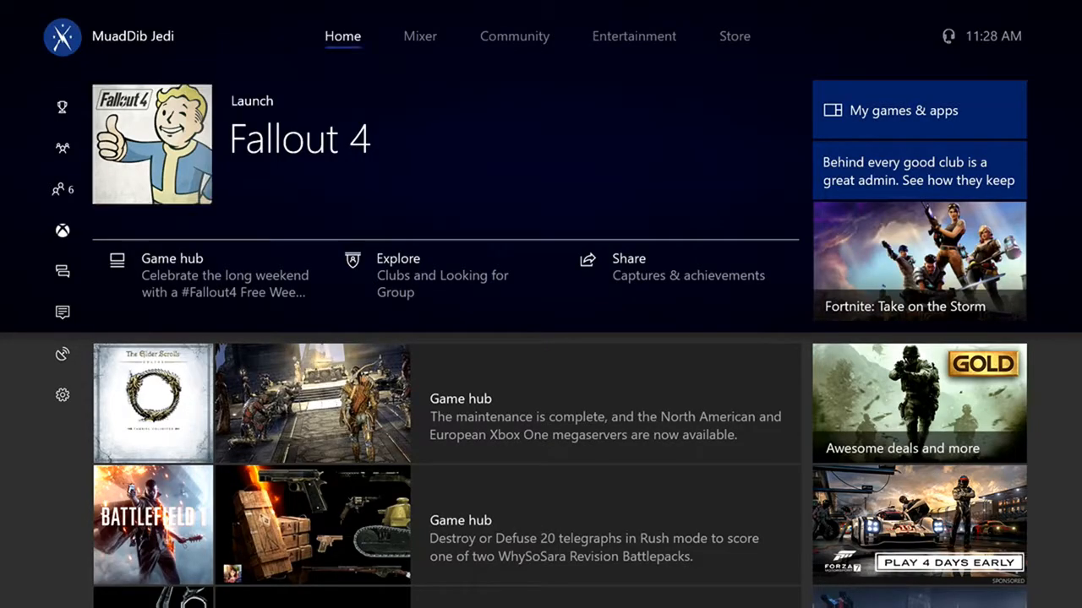
key(Down)
key(Down)
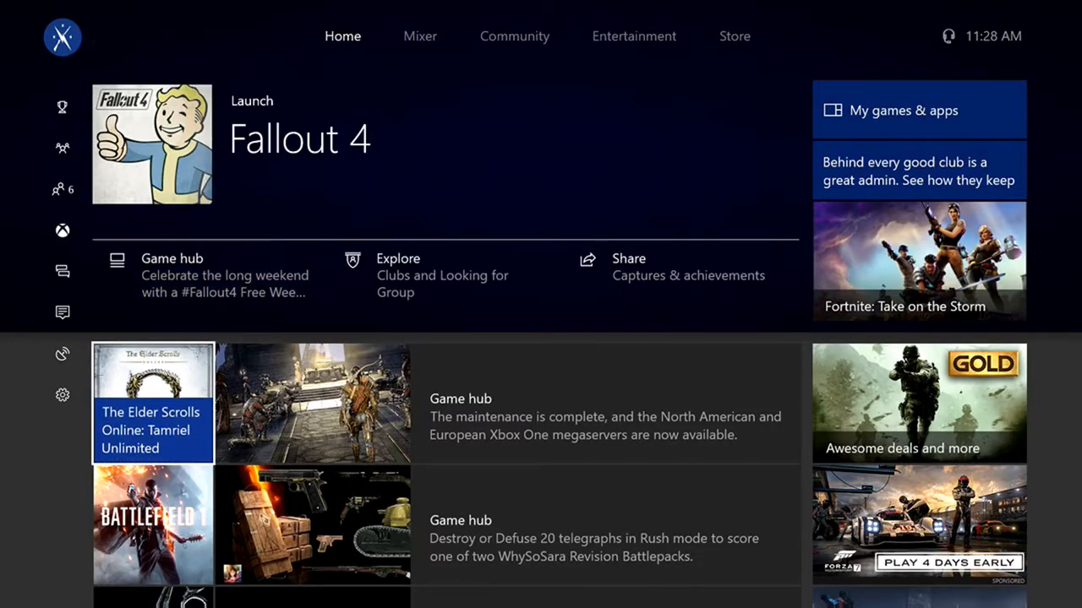
key(Down)
key(Up)
key(Up)
key(Up)
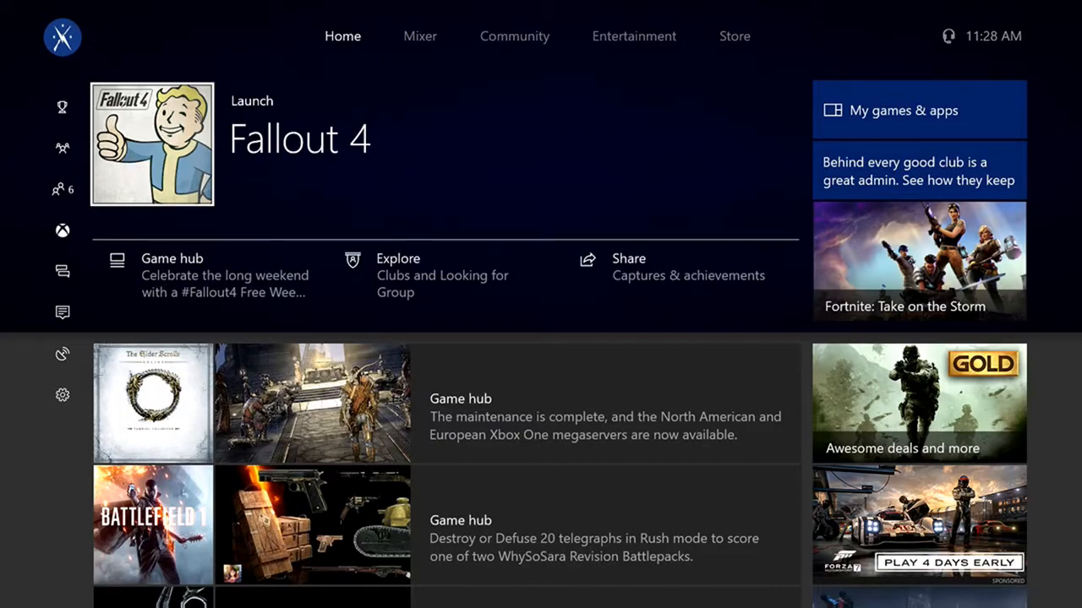
key(Return)
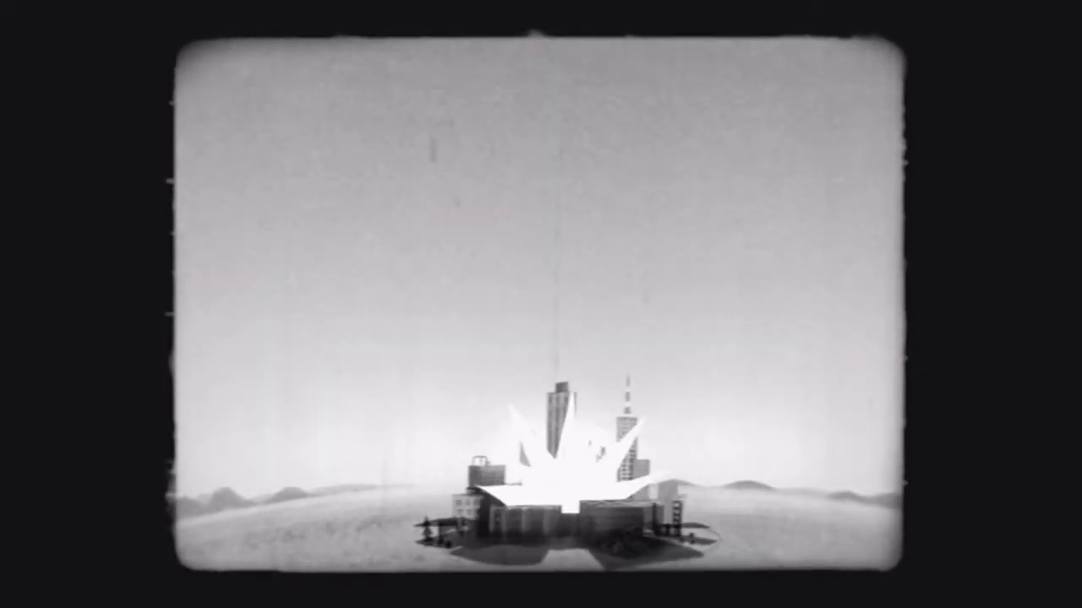
key(Escape)
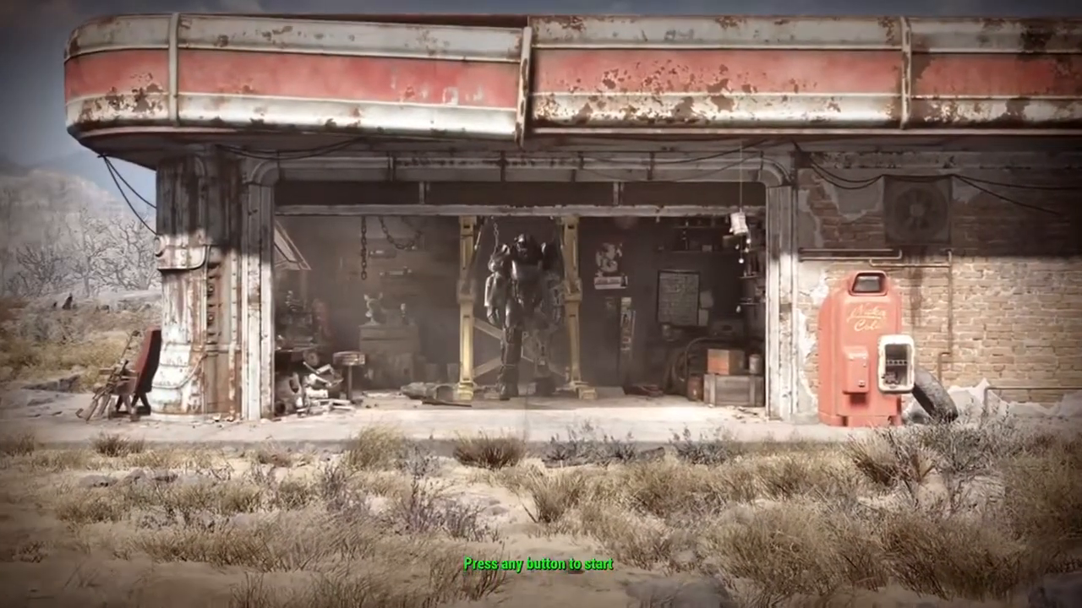
Step: Switch to OBS and set the Audio Output Capture volume to 50% in the advanced audio properties
mouse_move(934, 430)
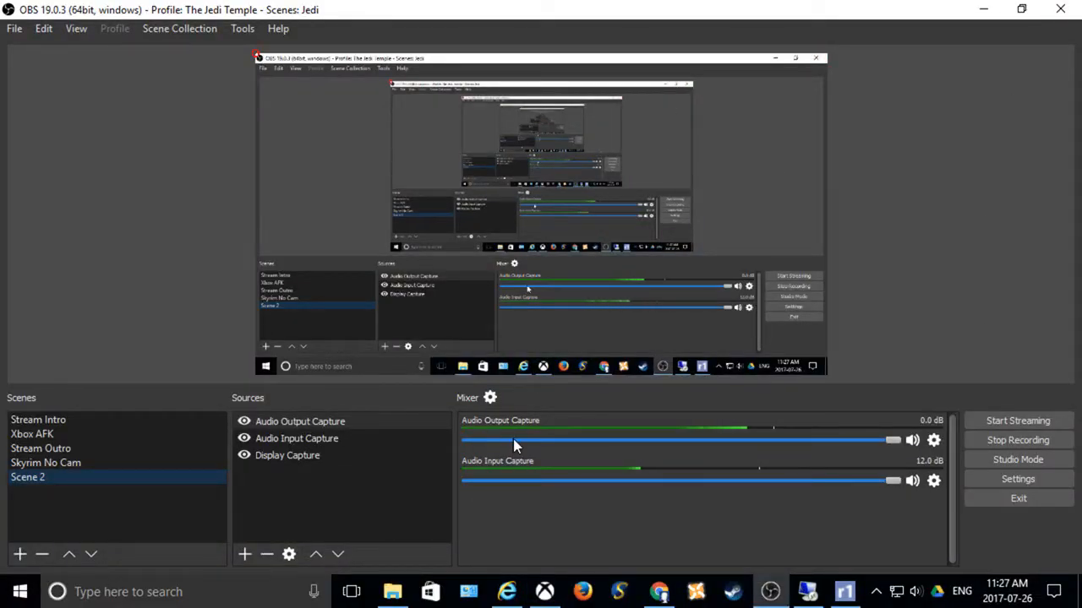
click(490, 397)
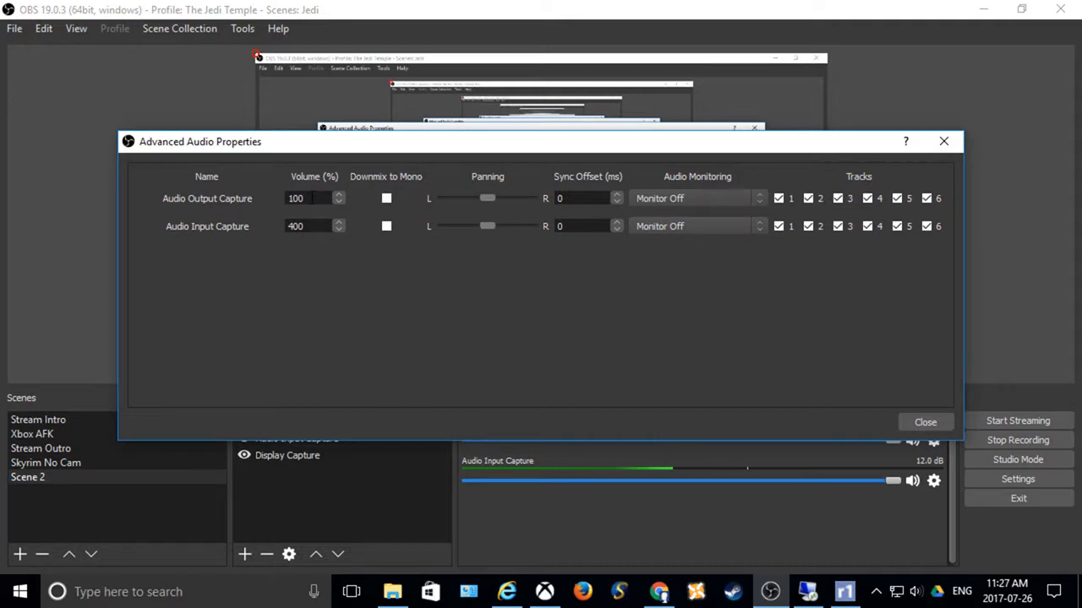
drag(308, 199, 270, 189)
text(50)
click(910, 420)
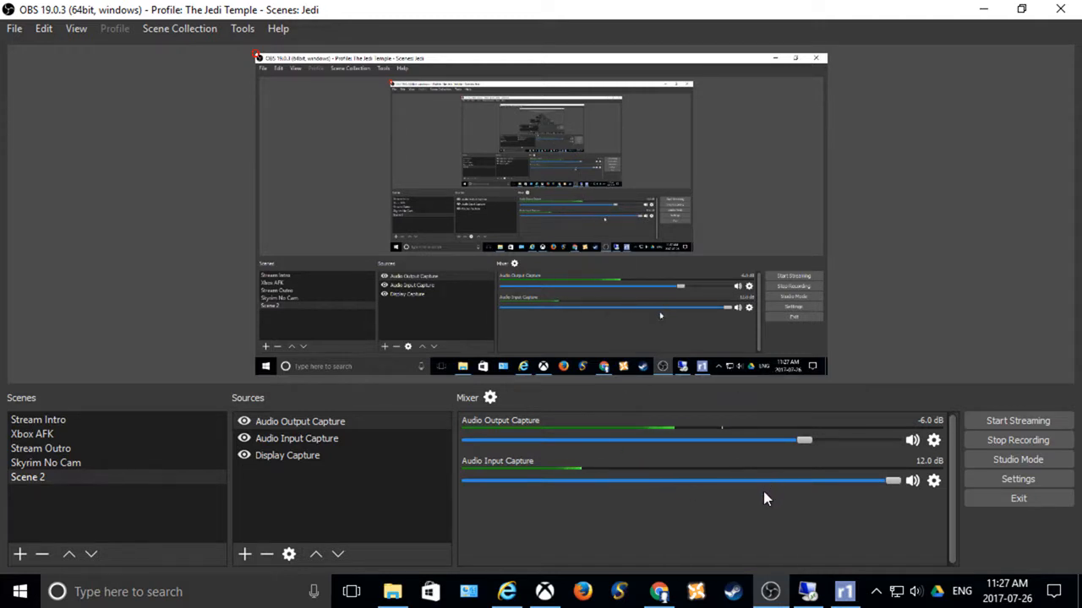
Step: Add a new Game Capture source named Game Capture 2 to Scene 2
mouse_move(545, 597)
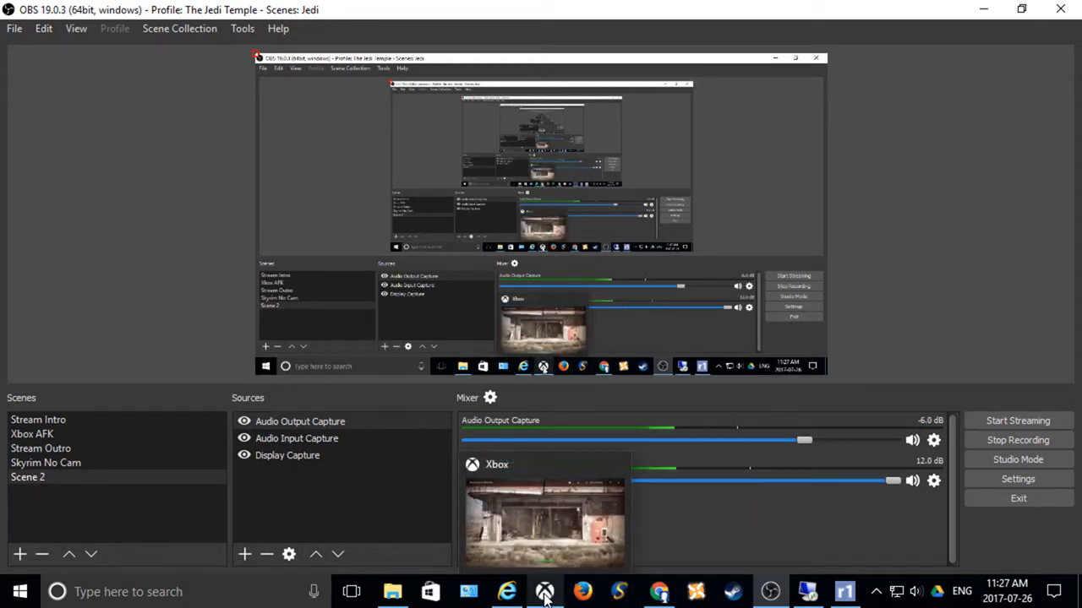
right_click(278, 497)
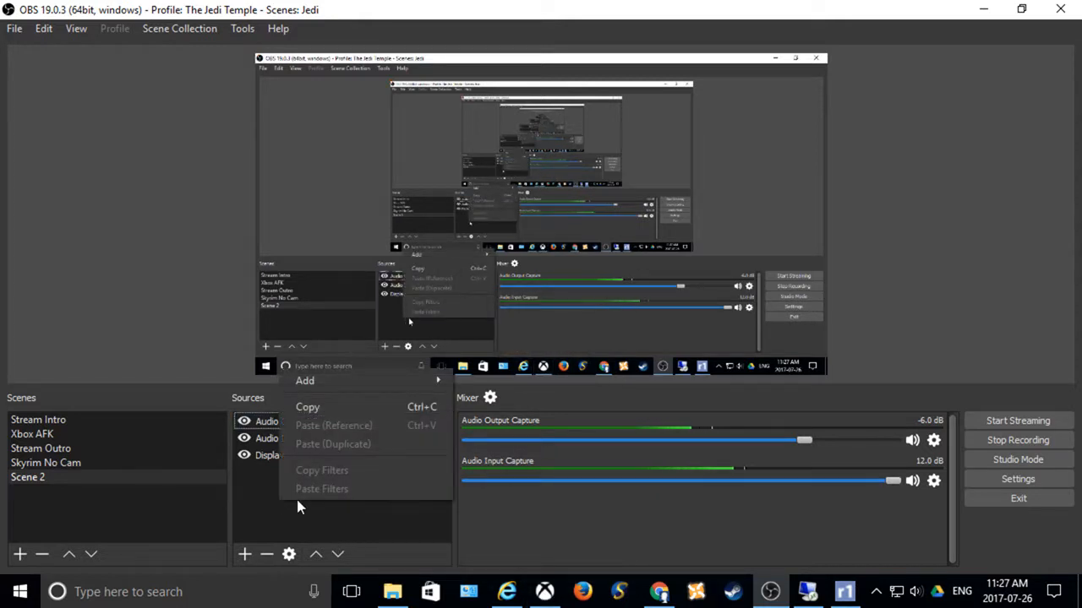
mouse_move(375, 385)
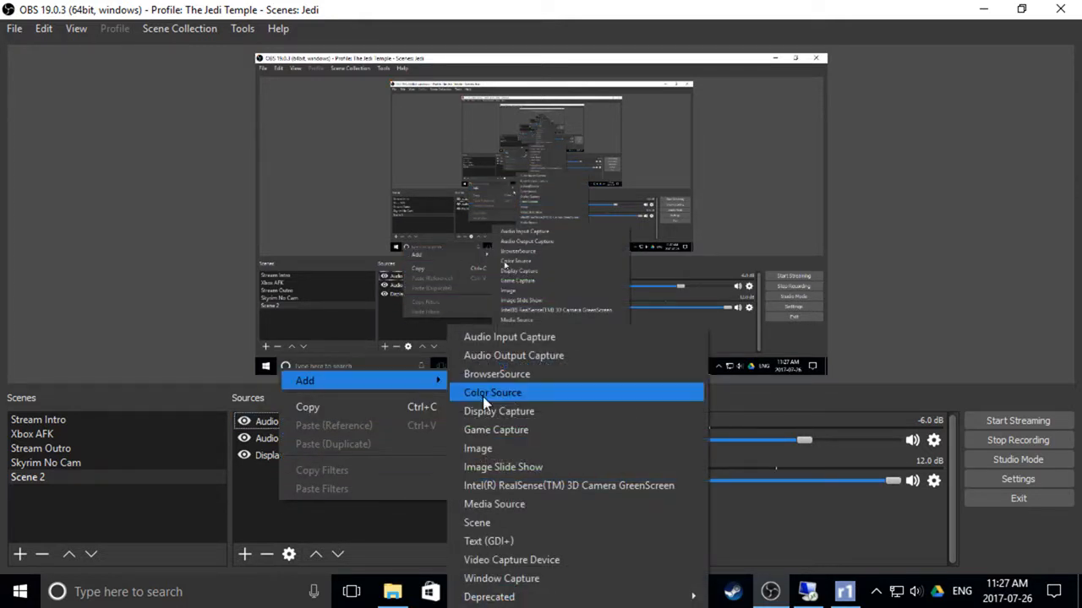
click(529, 428)
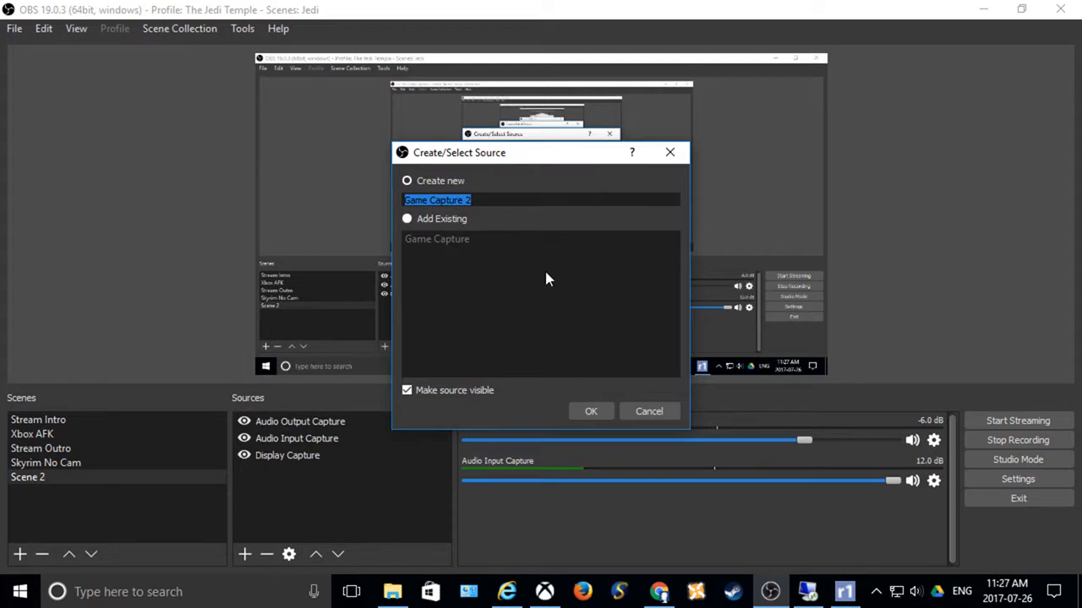
click(591, 412)
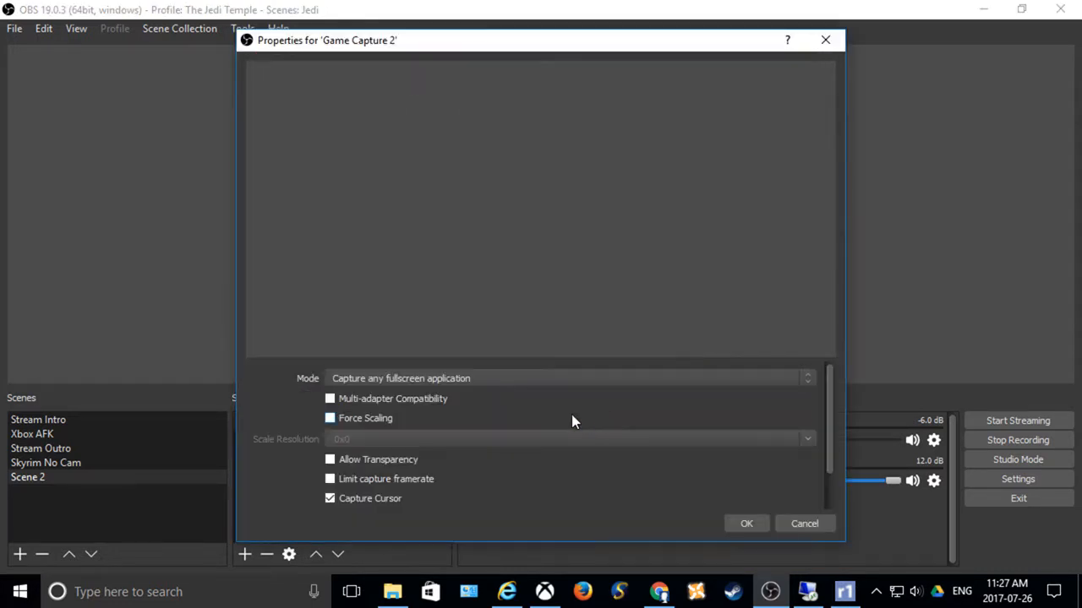
Step: Configure Game Capture 2 to capture the specific window [XboxApp.exe]: Xbox with Capture Cursor turned off
click(483, 381)
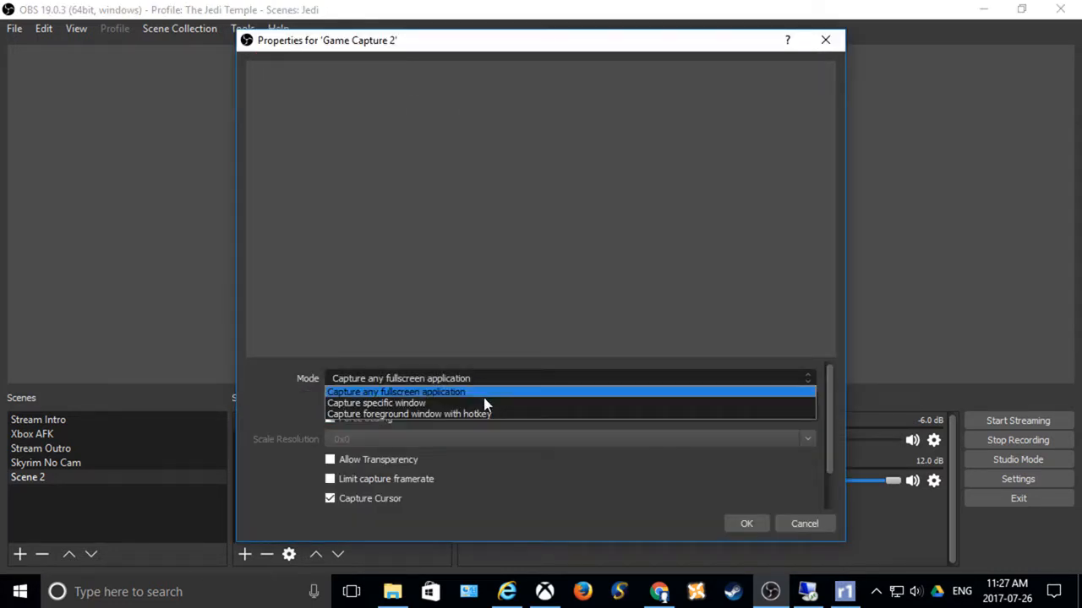
click(485, 404)
click(481, 359)
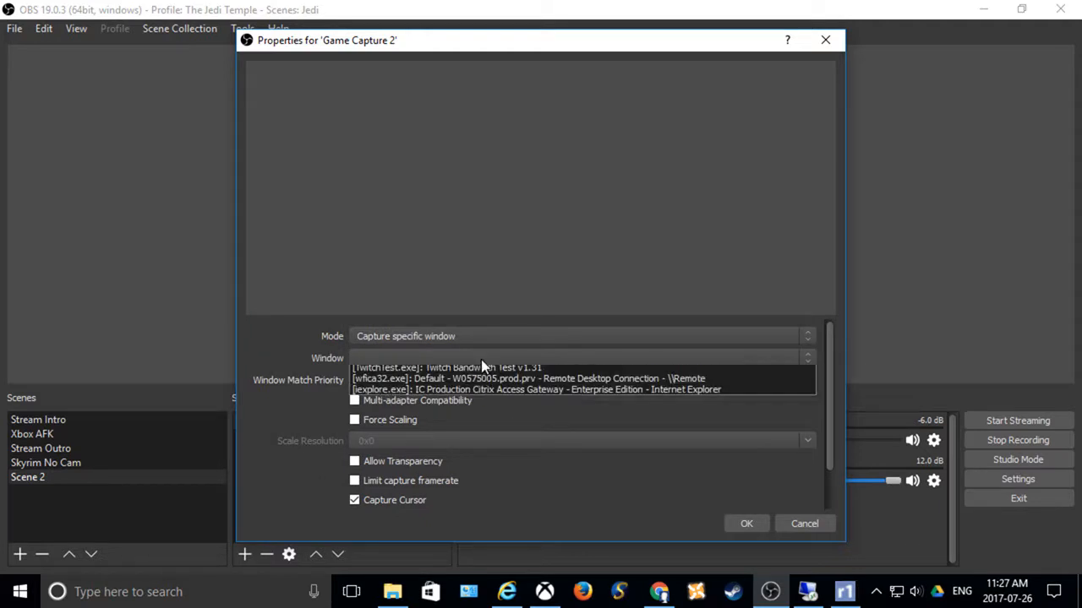
click(481, 383)
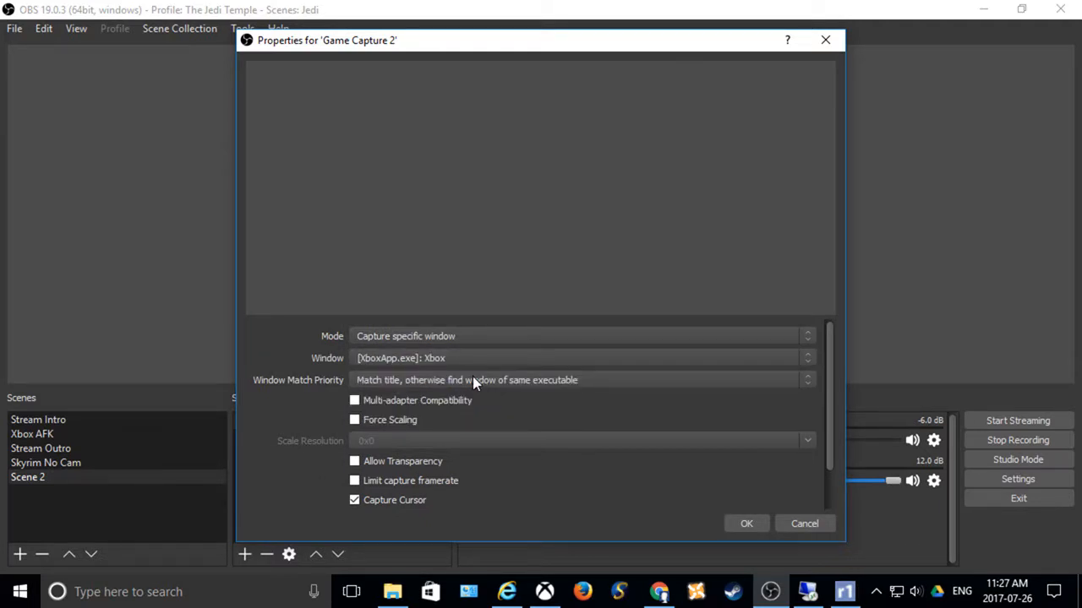
click(420, 501)
mouse_move(828, 376)
mouse_down()
mouse_move(834, 409)
mouse_move(819, 386)
mouse_up()
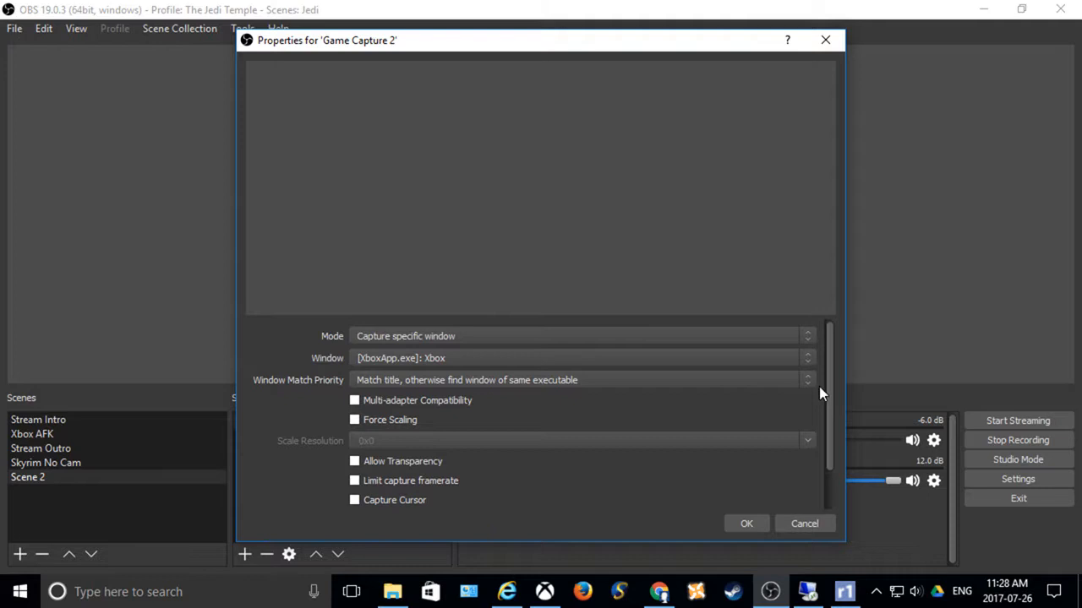
click(748, 524)
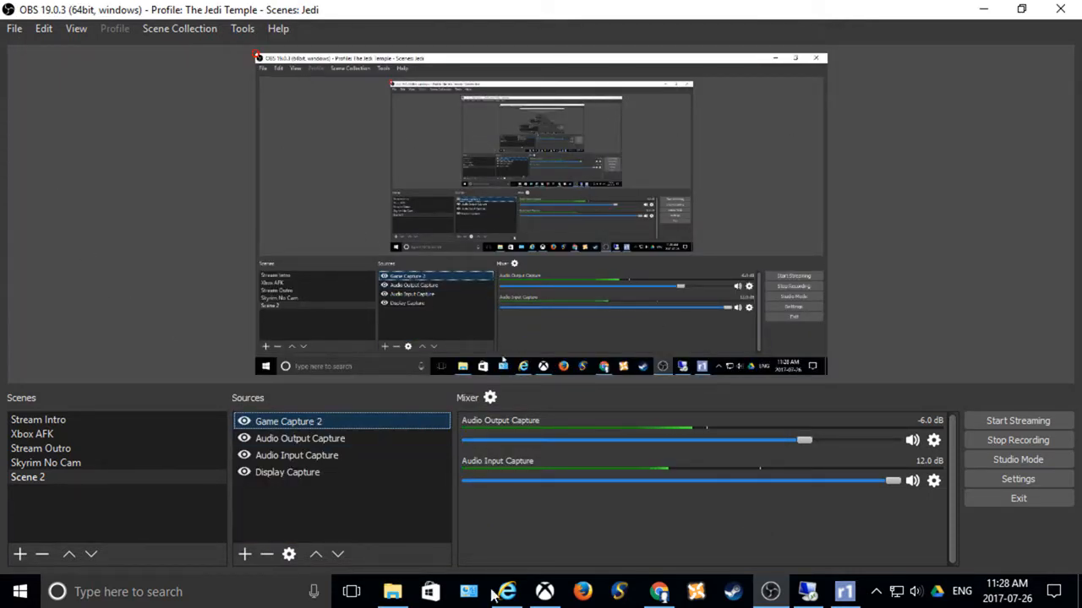
Step: Switch to the Xbox app, view the audio settings in Fallout 4 and return to the game's main menu
click(544, 591)
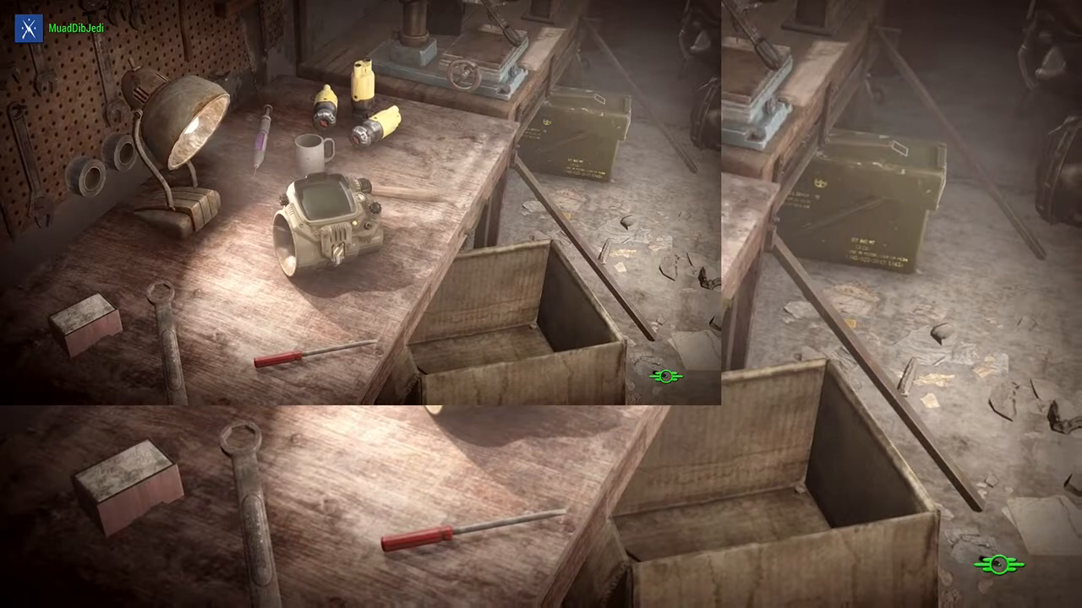
key(Down)
key(Down)
key(Down)
key(Down)
key(Down)
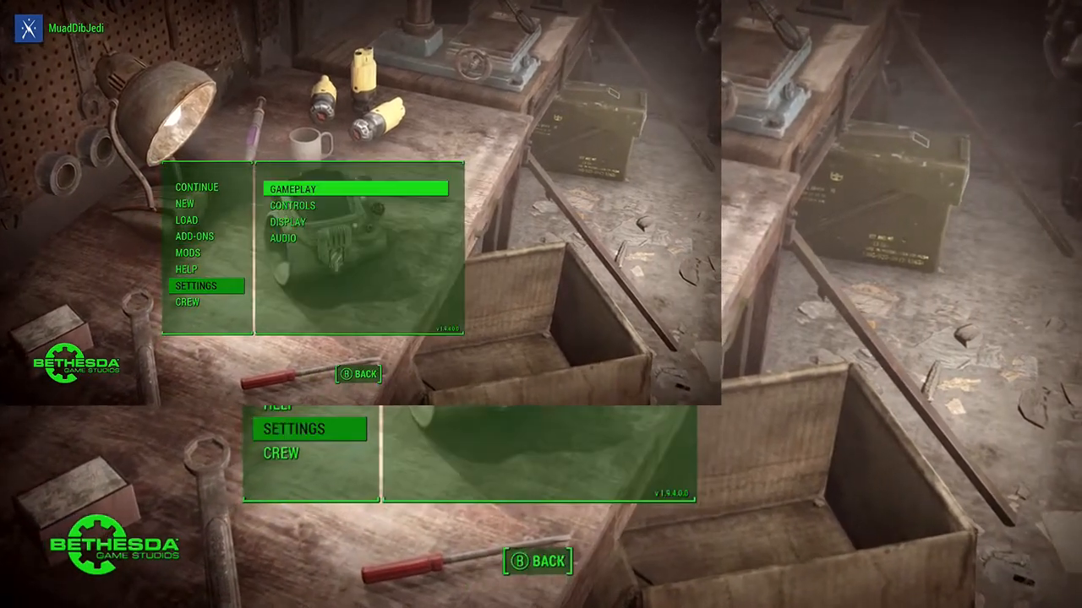
key(Down)
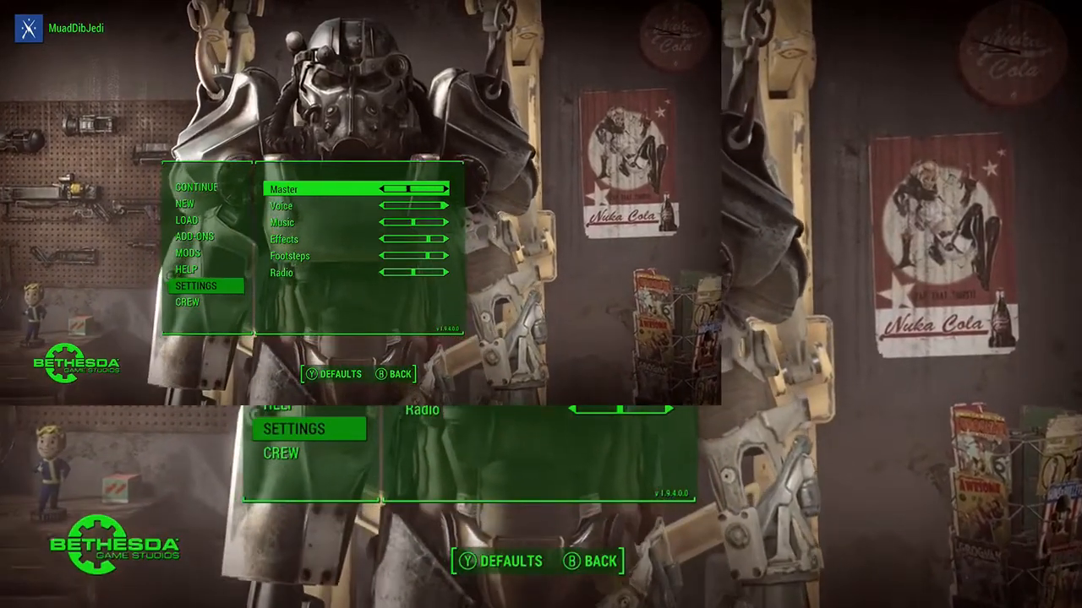
key(Escape)
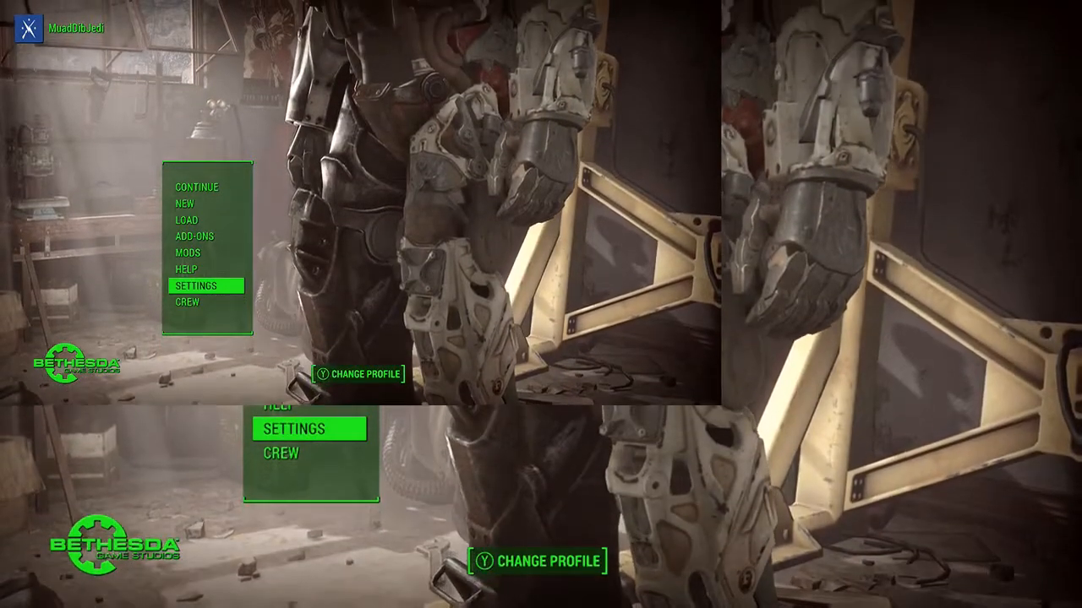
key(Up)
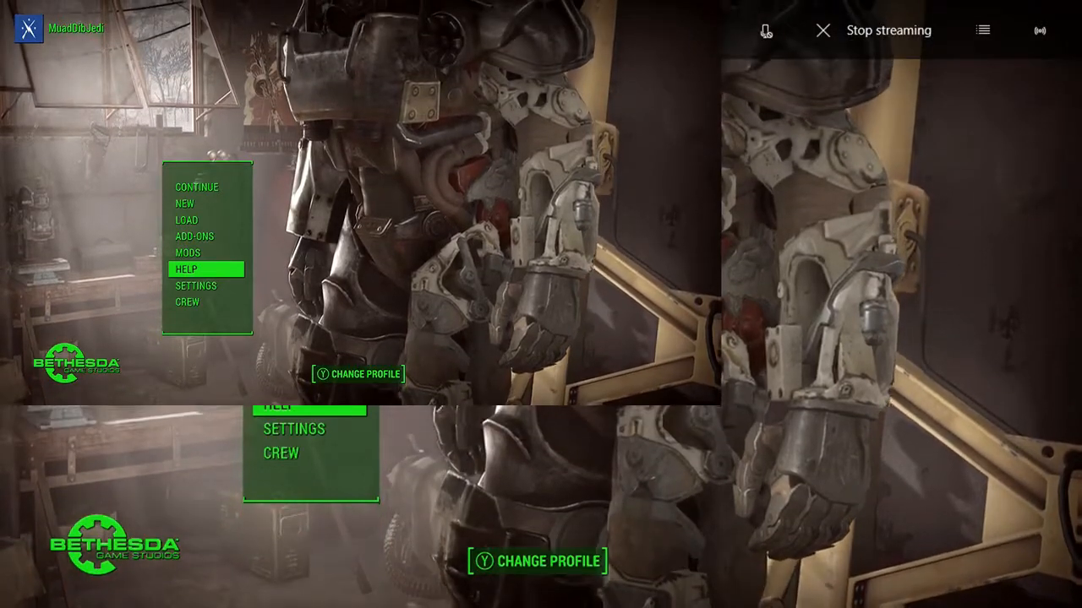
Step: Return to OBS, move Game Capture 2 below Display Capture in the sources and review its properties
key(alt+Tab)
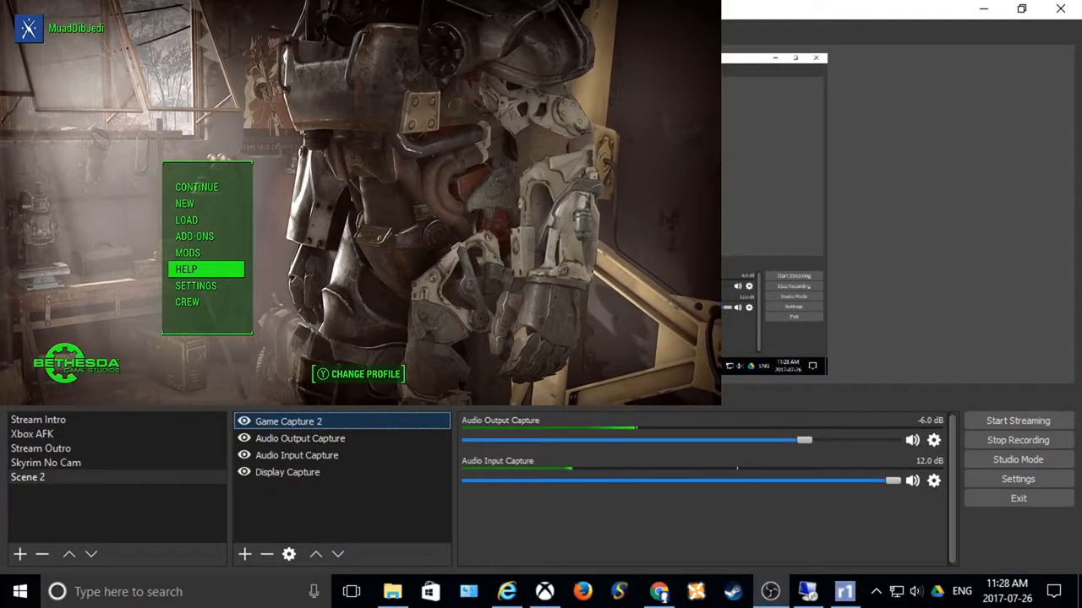
key(alt+Tab)
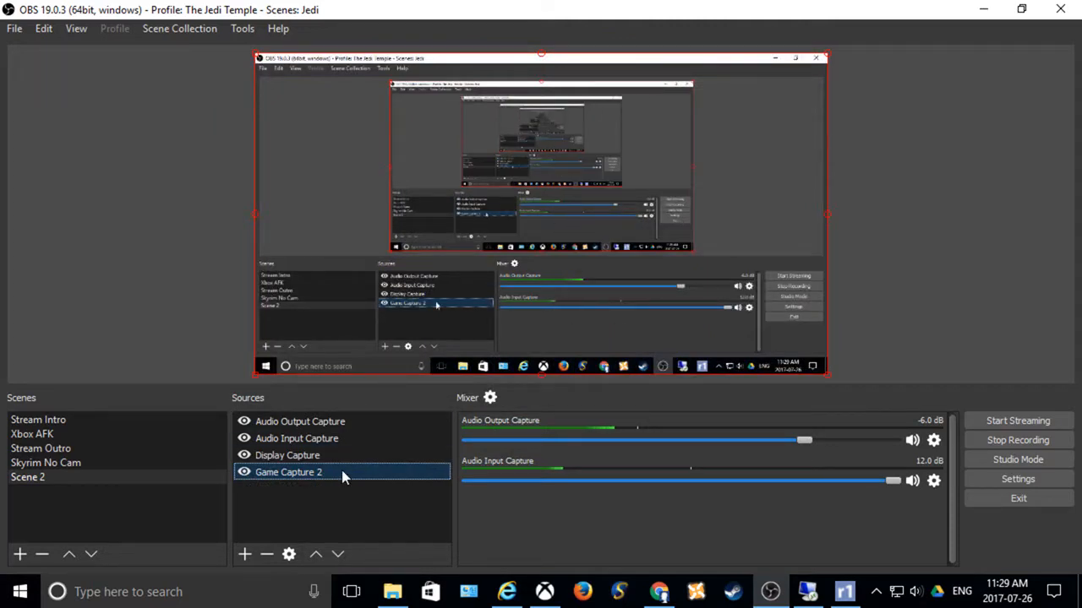
right_click(341, 470)
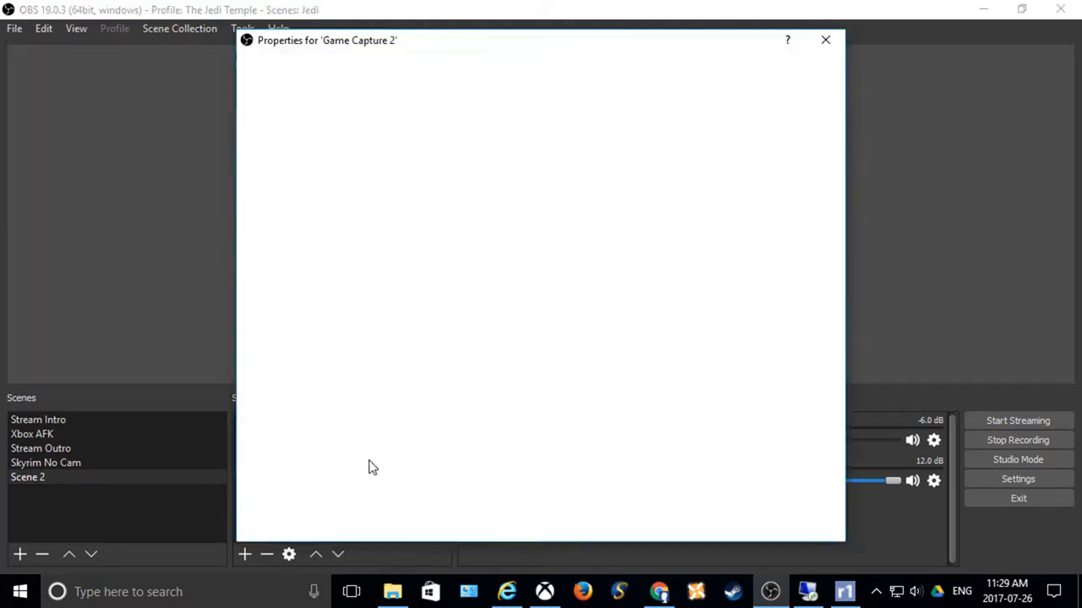
click(369, 460)
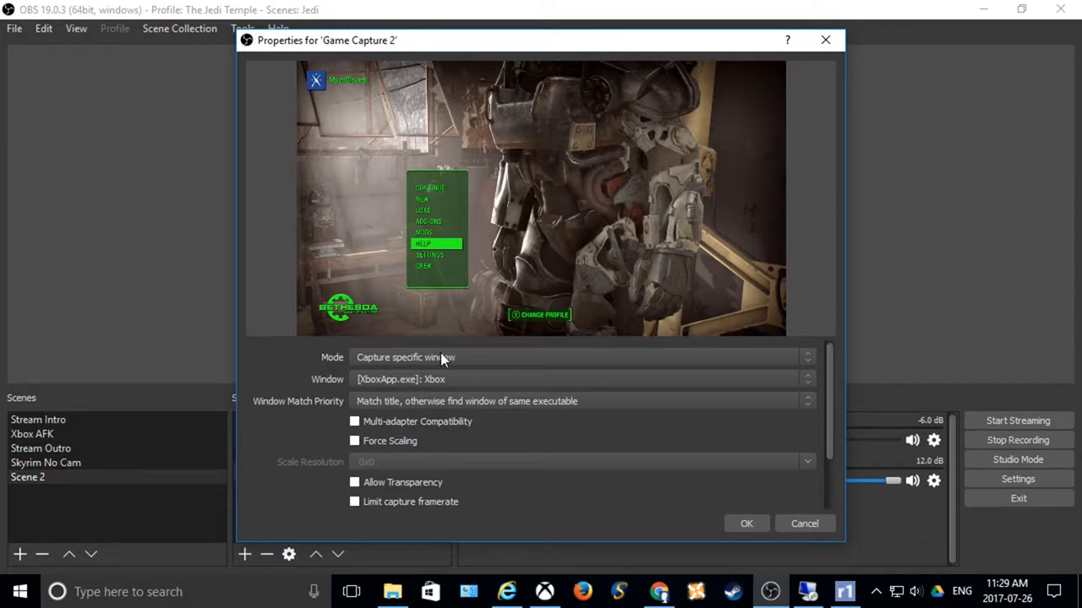
click(746, 524)
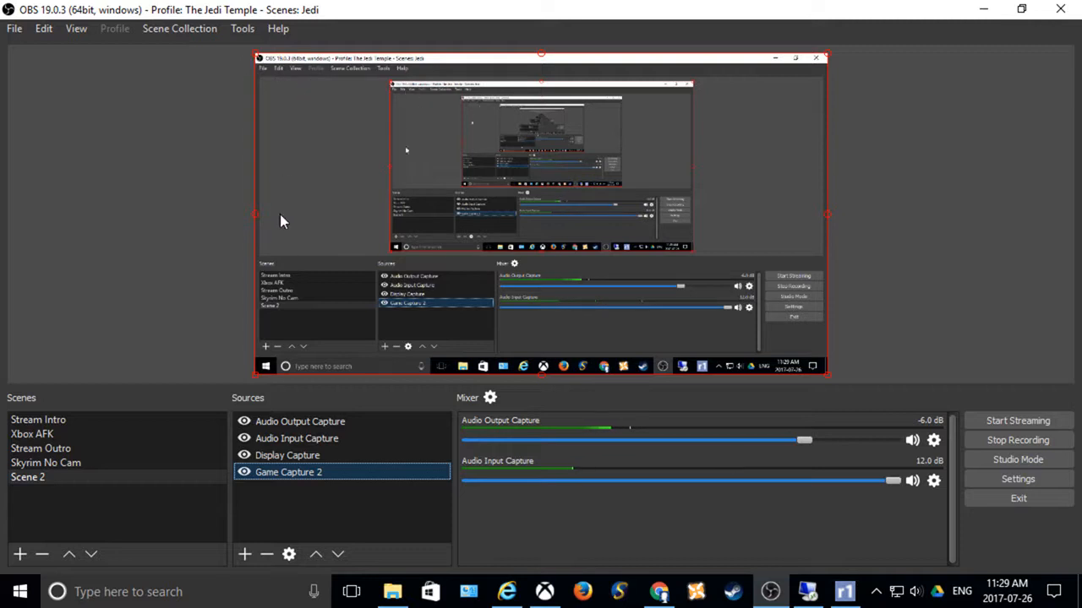
click(326, 458)
click(324, 469)
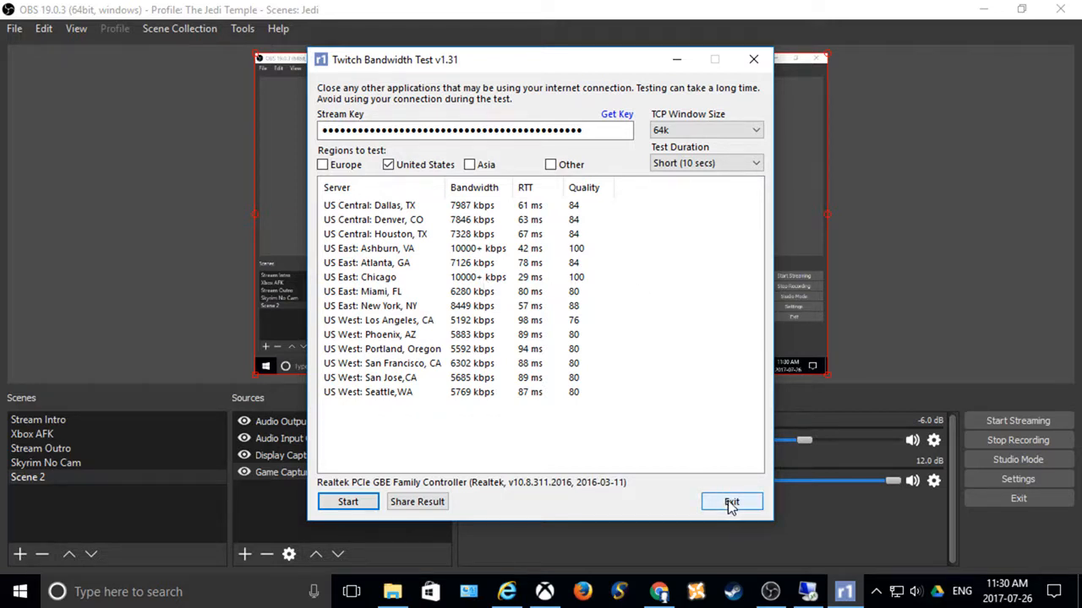
Step: View the available test durations in the Twitch Bandwidth Test and exit the program
click(694, 164)
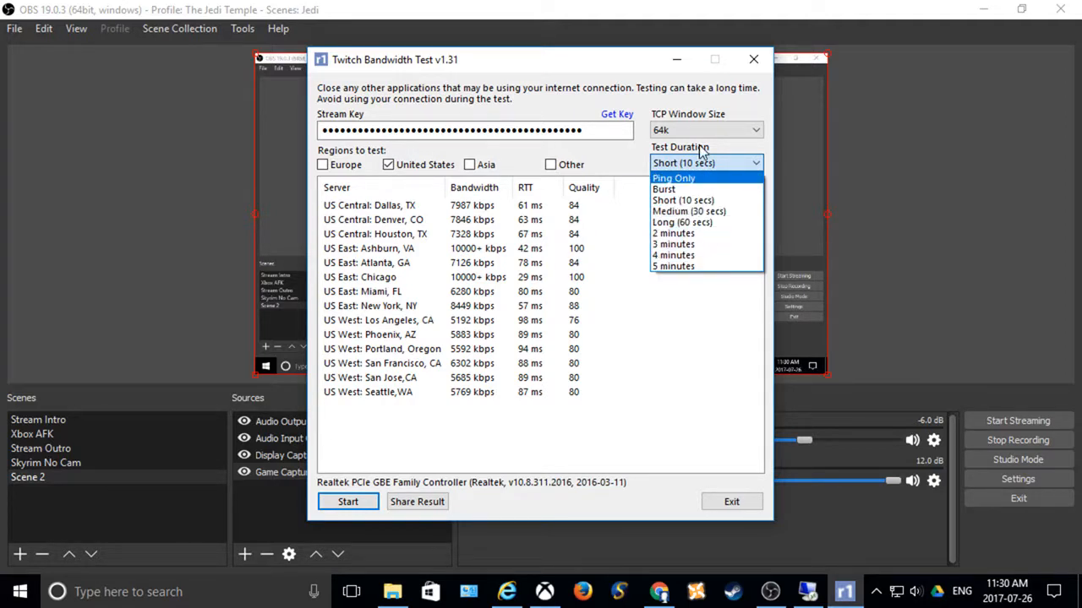
click(698, 404)
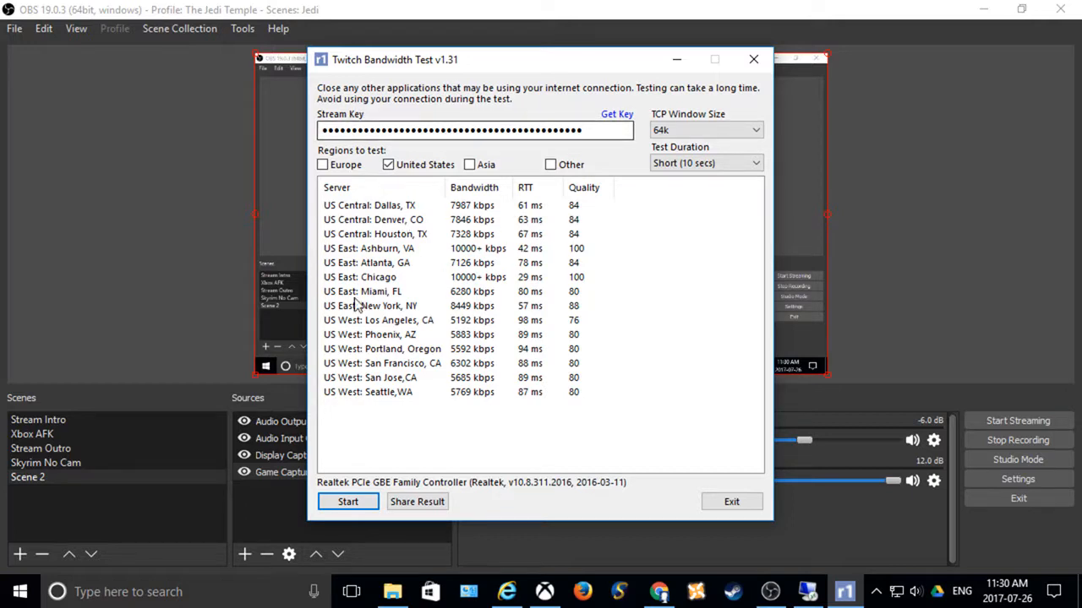
click(731, 502)
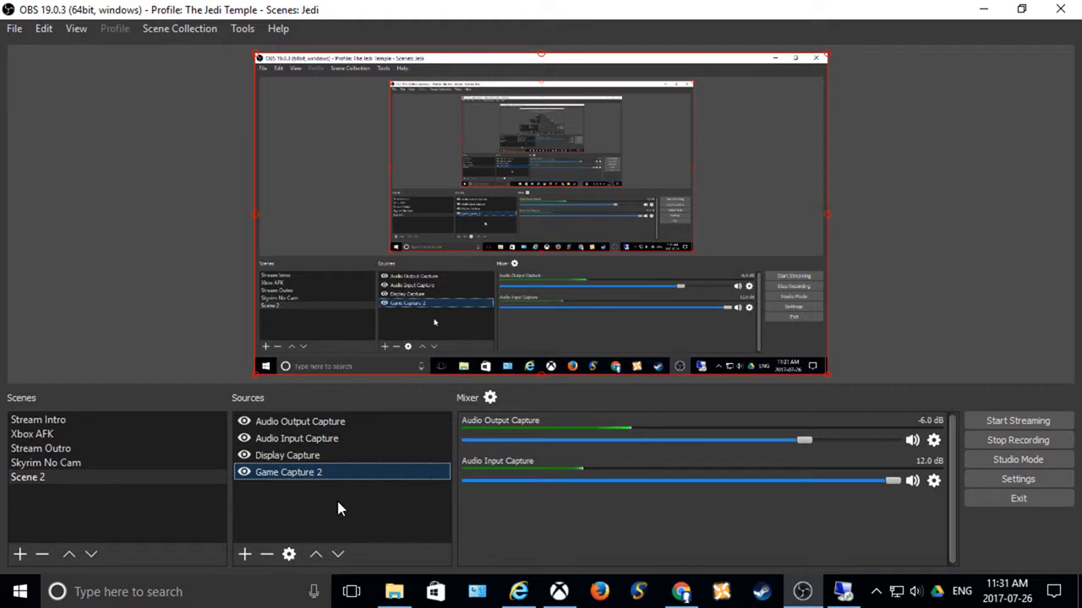
Step: Review the advanced audio properties of the capture sources, close them and switch to the Skyrim No Cam scene
click(491, 397)
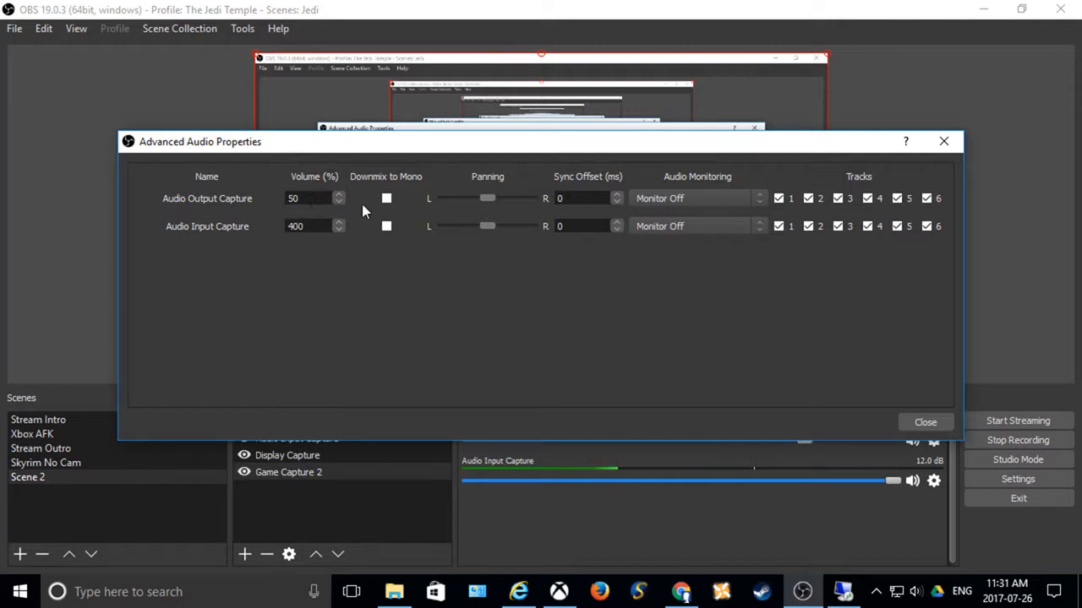
click(924, 422)
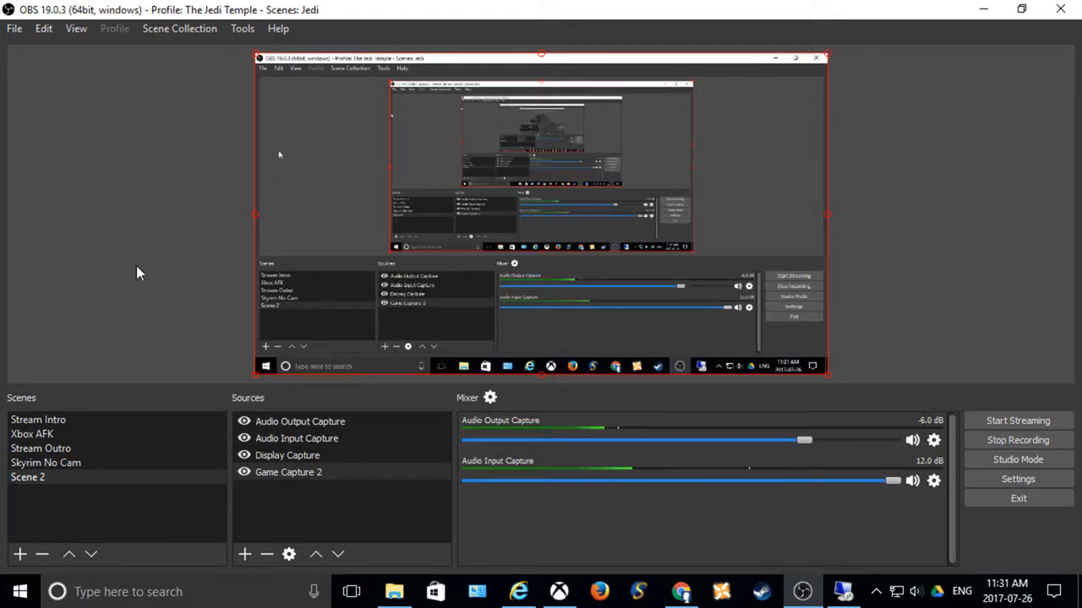
click(327, 454)
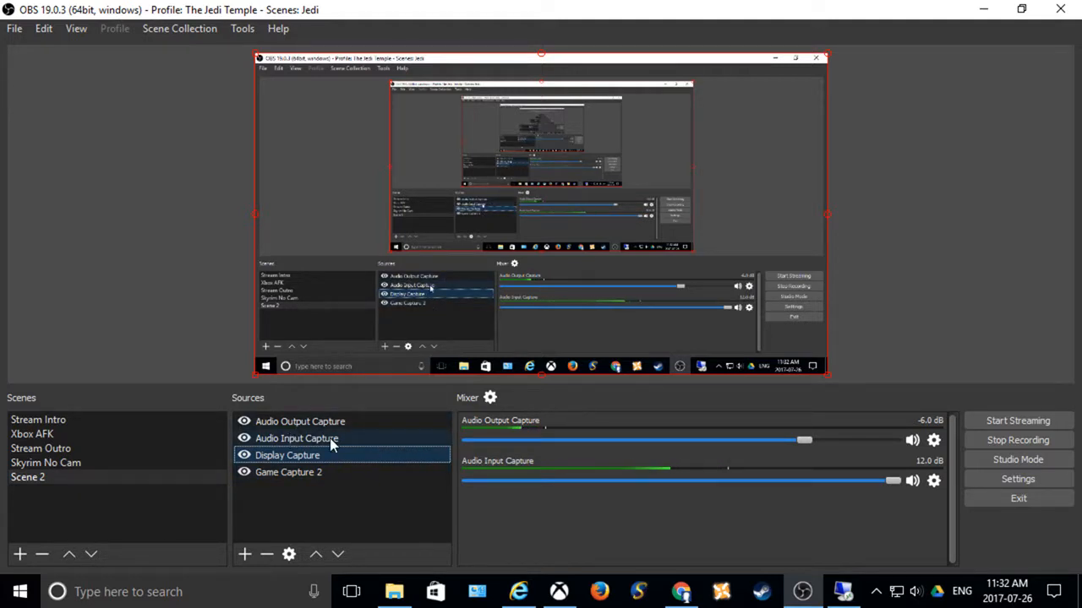
click(95, 462)
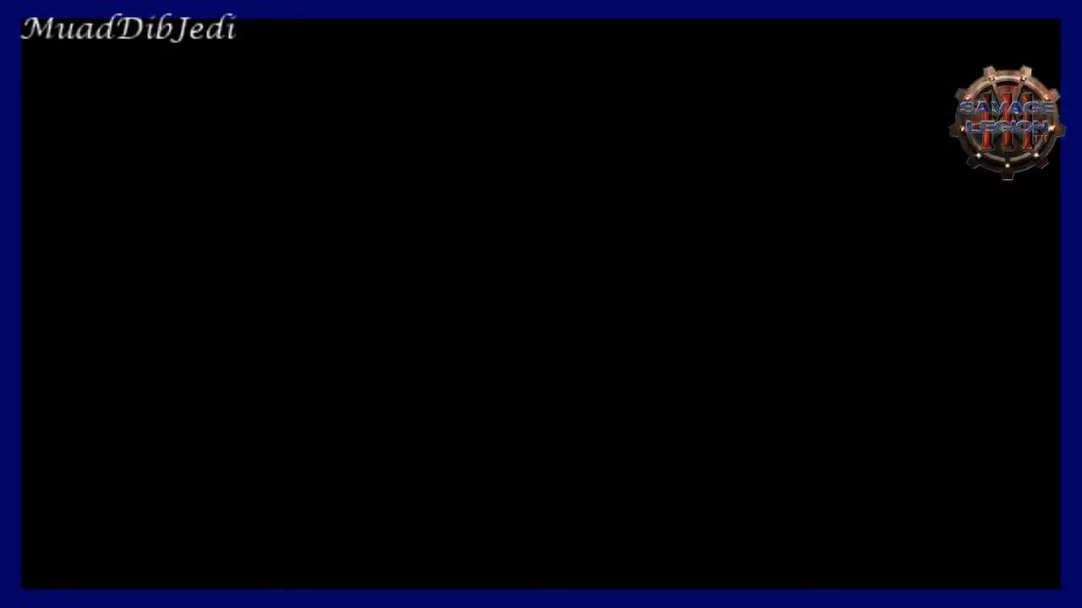